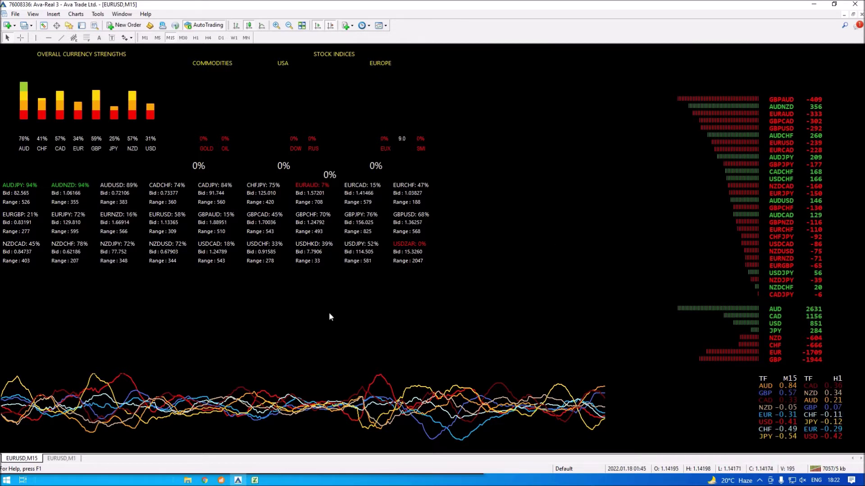
Open the EURUSD M1 chart, hide its symbol grid, and check the M15 currency-strength dashboard.
click(62, 459)
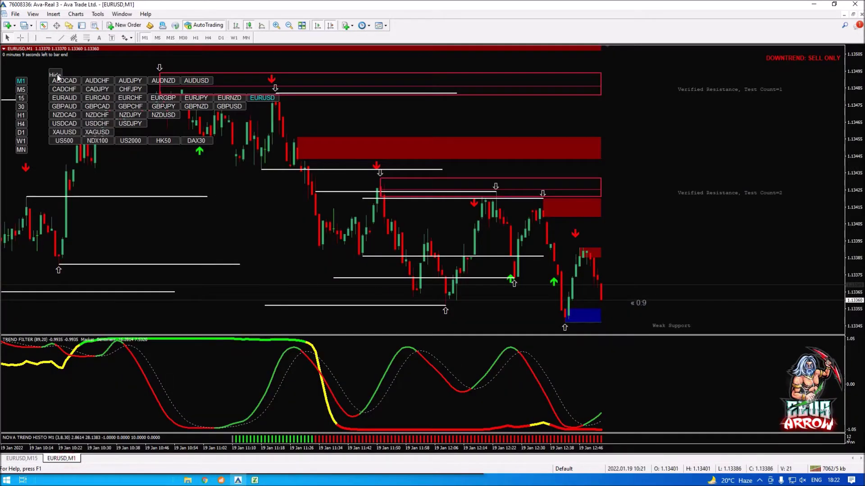
click(57, 78)
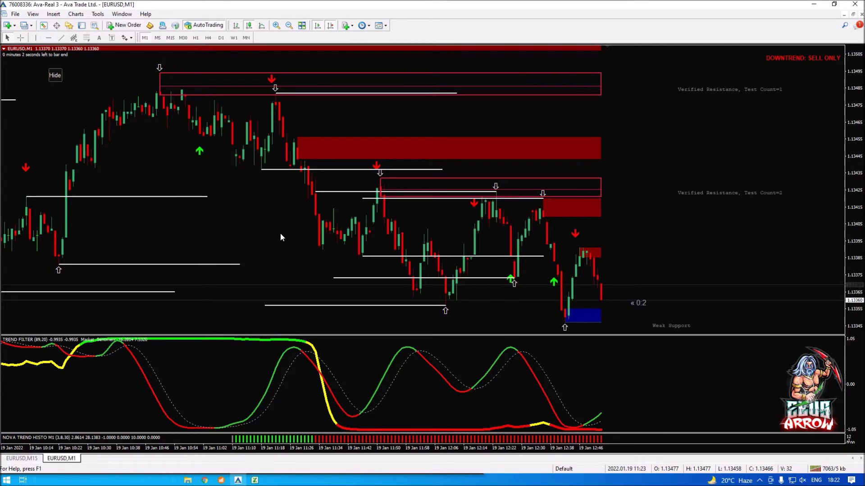
click(22, 459)
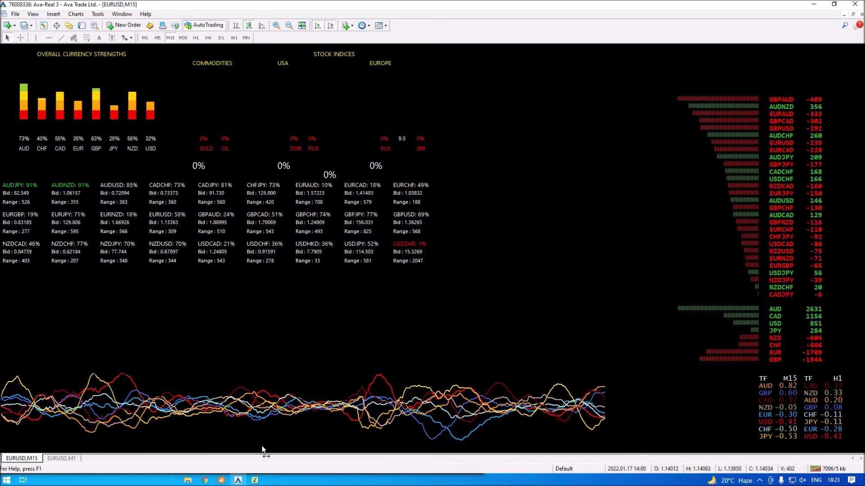
Switch the M1 chart to AUDJPY, dismiss its Prepare SELL alert, and hide the symbol grid.
click(64, 458)
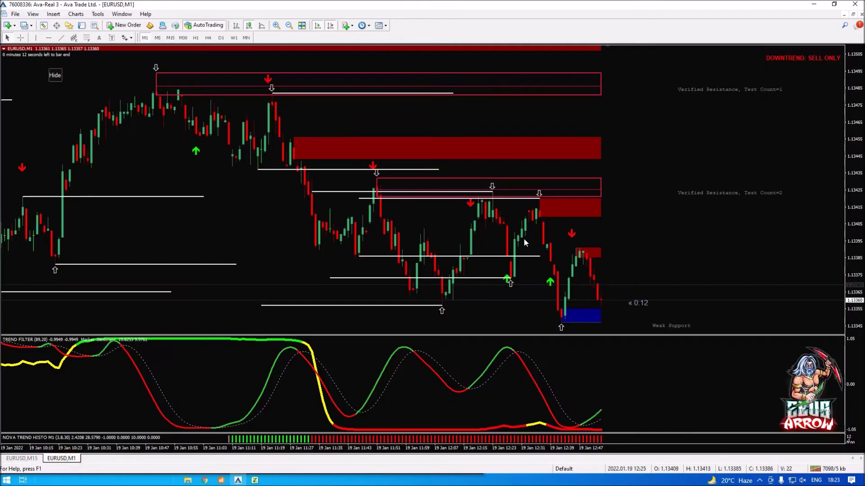
click(55, 76)
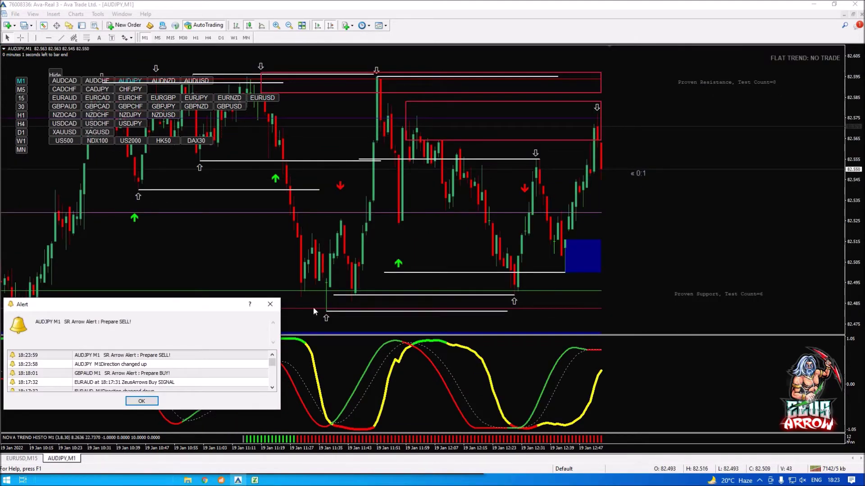
click(269, 304)
click(54, 76)
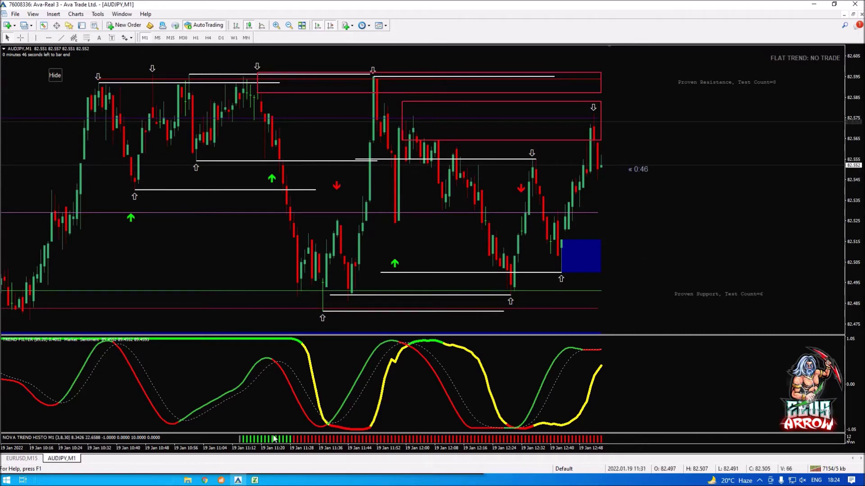
Switch to IQ Option and open the AUD/JPY binary chart from the asset search.
key(alt+Tab)
click(151, 26)
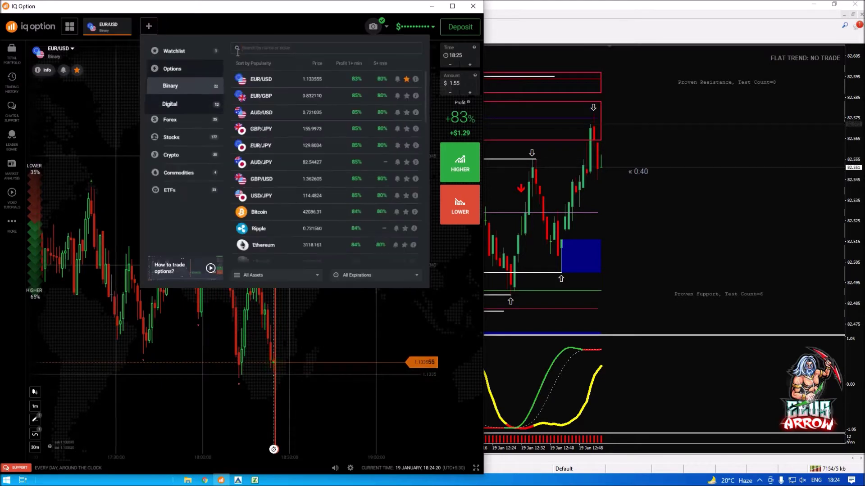
text(jp)
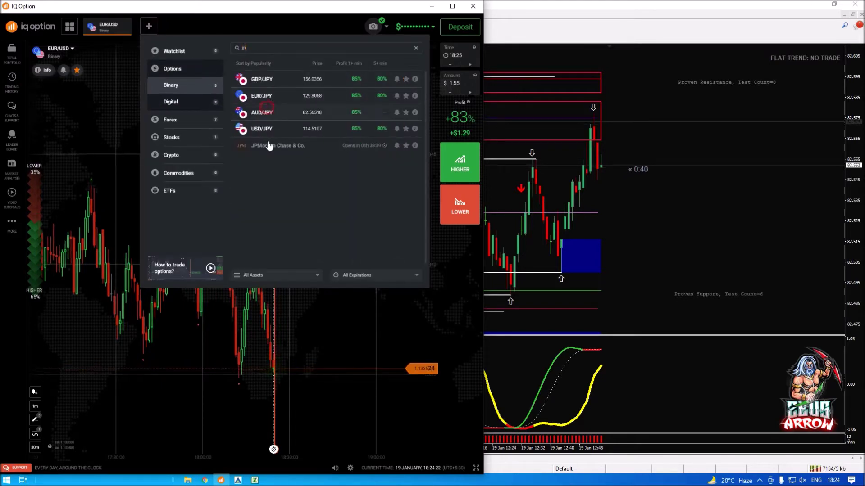
click(261, 112)
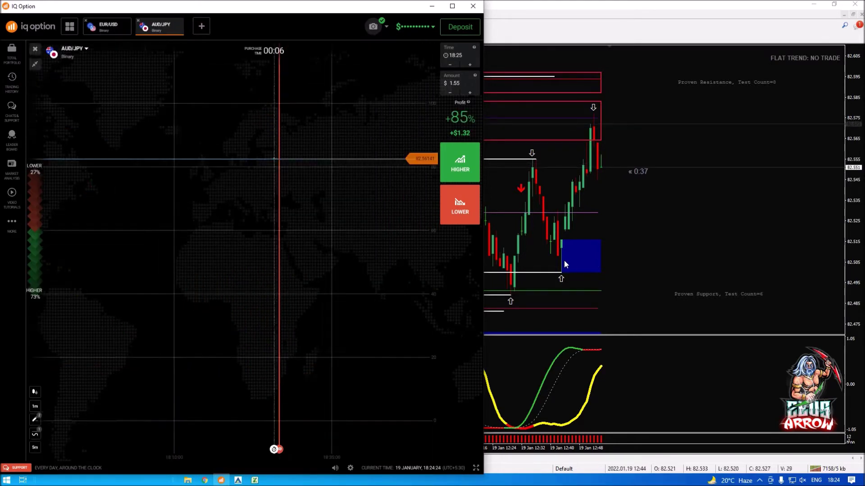
scroll(318, 356, up, 4)
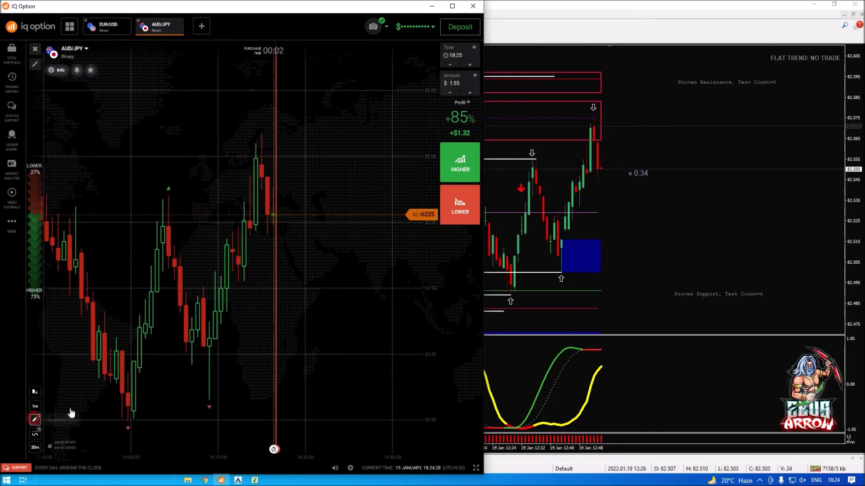
Draw two horizontal lines near the recent lows, the second below the first.
click(35, 419)
click(285, 327)
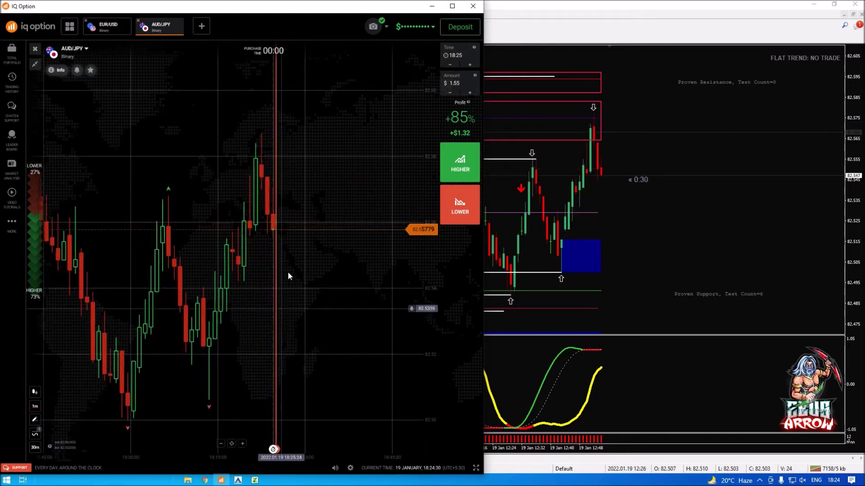
scroll(315, 337, down, 3)
scroll(315, 343, up, 3)
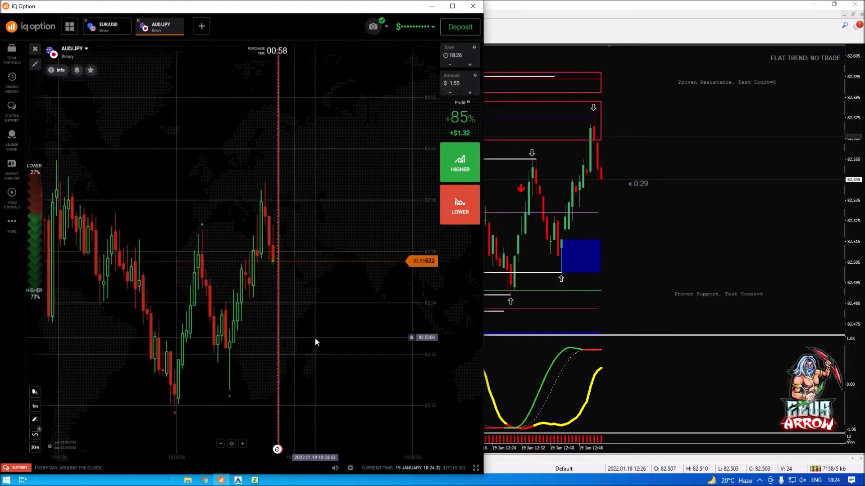
click(34, 419)
click(145, 414)
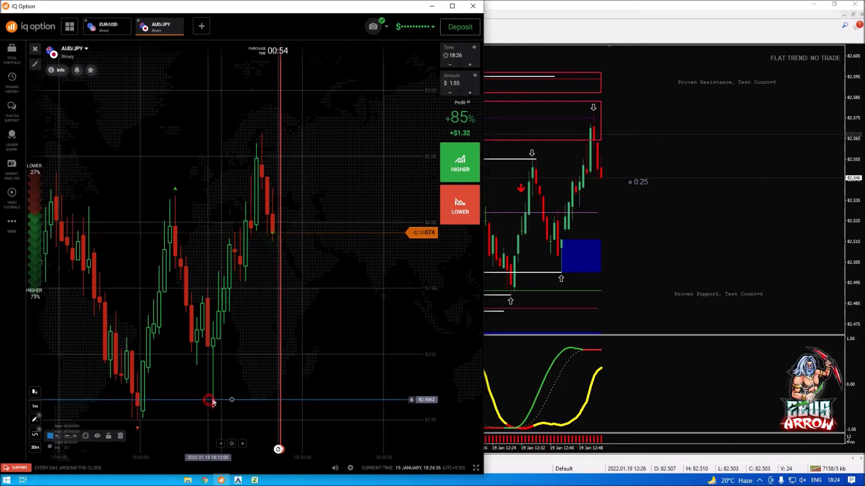
click(209, 405)
click(36, 421)
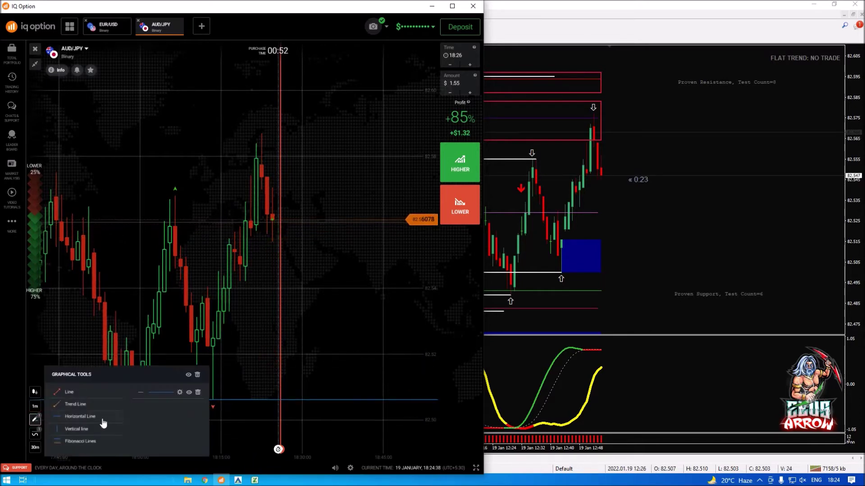
click(97, 412)
click(139, 420)
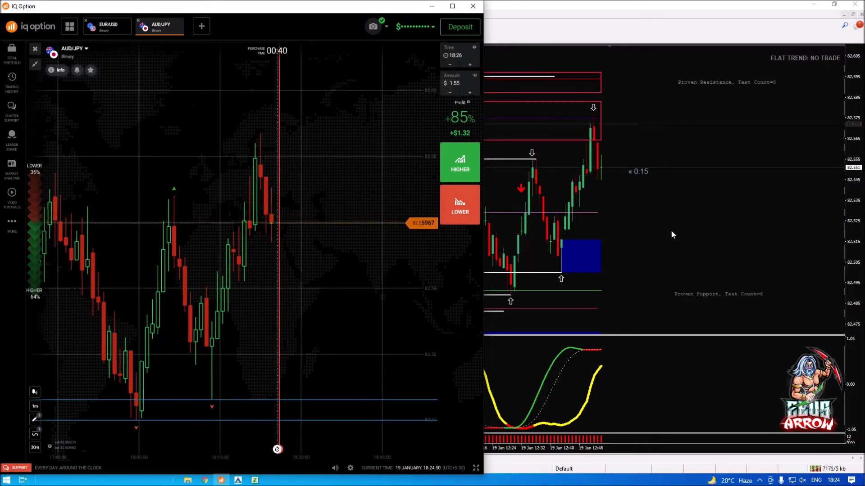
scroll(319, 351, down, 2)
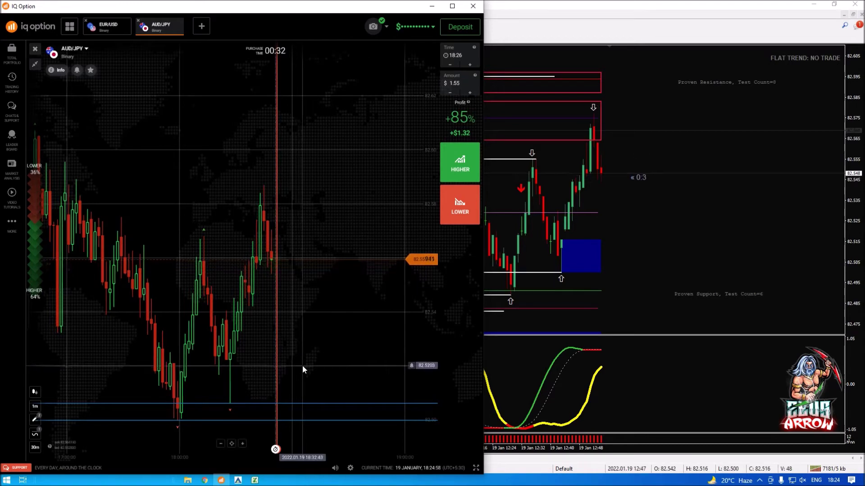
scroll(302, 365, down, 2)
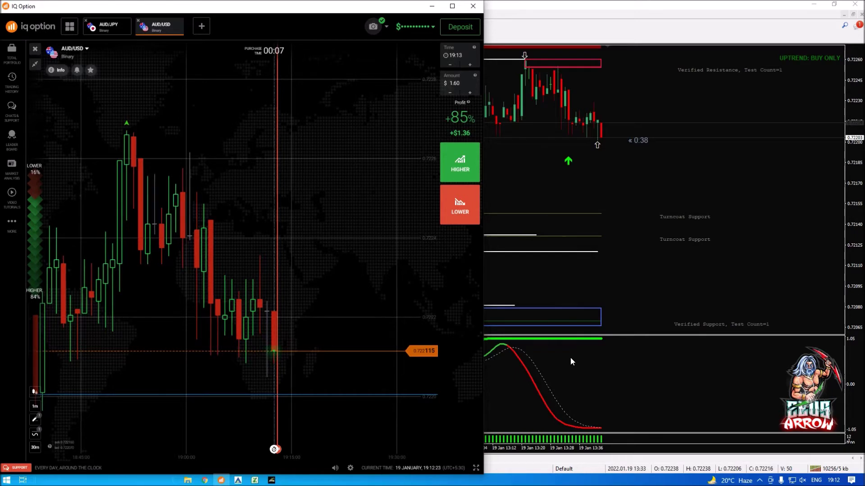
Dismiss the AUDUSD Prepare BUY alert, check the M15 dashboard and AUDUSD M1 chart, and return to IQ Option.
click(657, 292)
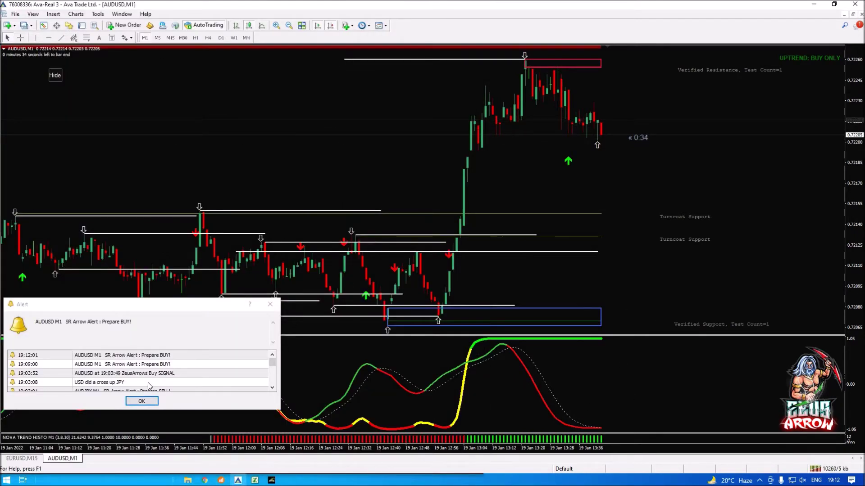
click(141, 402)
click(23, 459)
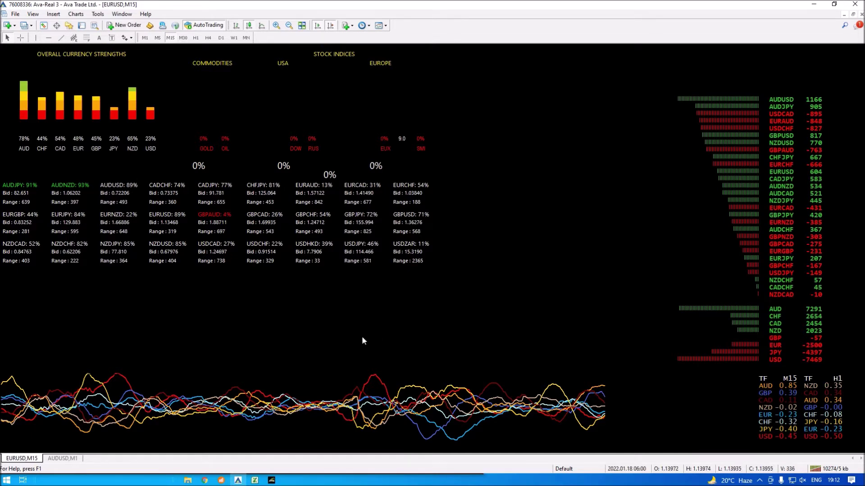
click(62, 458)
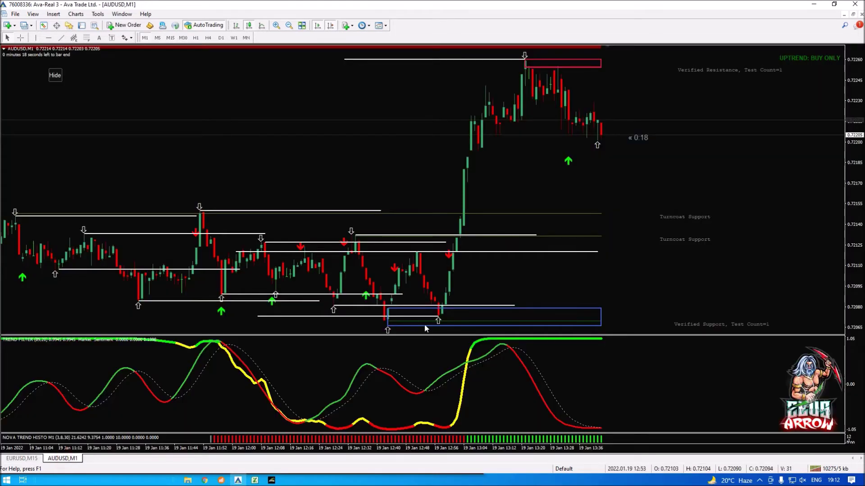
click(220, 480)
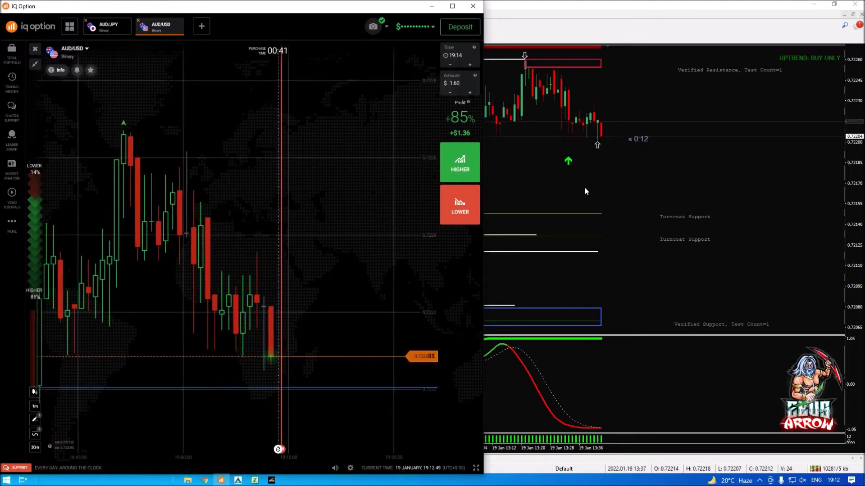
scroll(336, 418, up, 1)
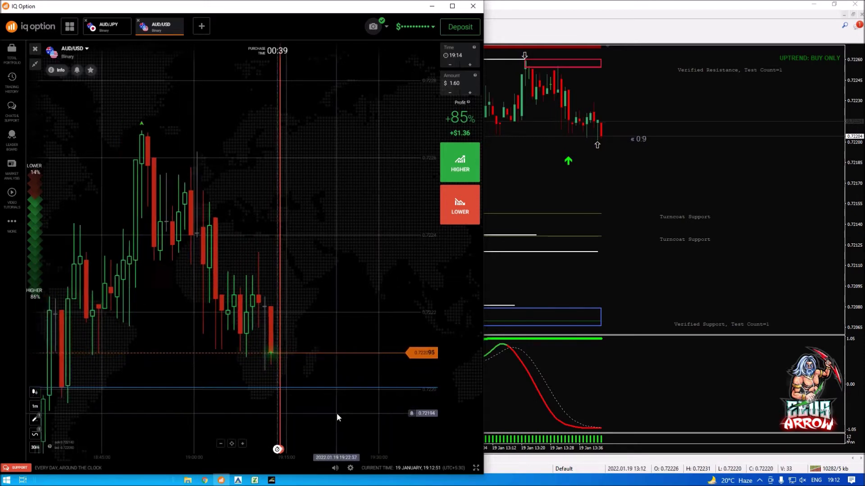
scroll(337, 413, down, 1)
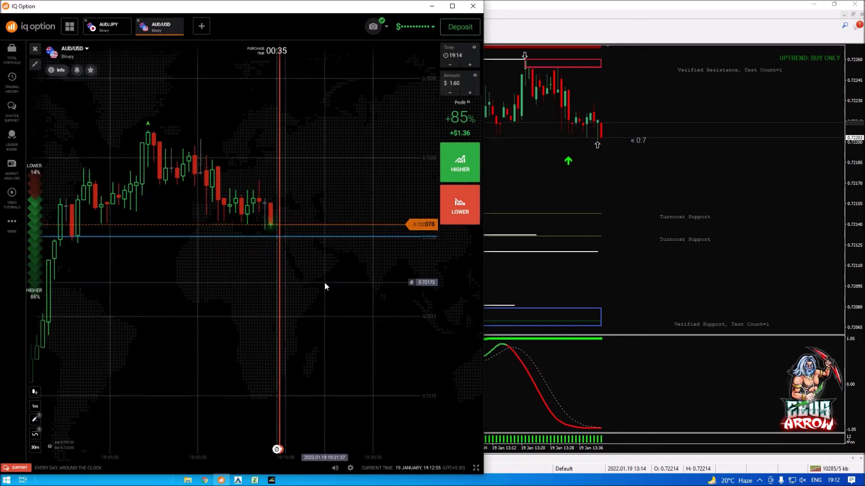
Choose 19:18 from the AUD/USD expiration time dropdown.
click(458, 55)
click(363, 135)
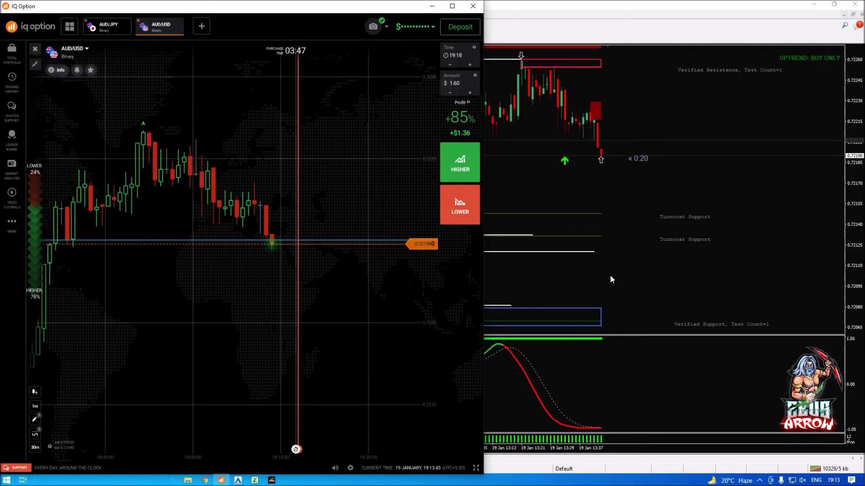
Change the expiry to 19:19, dismiss the pending MT4 alerts, and return to IQ Option.
click(458, 55)
click(358, 132)
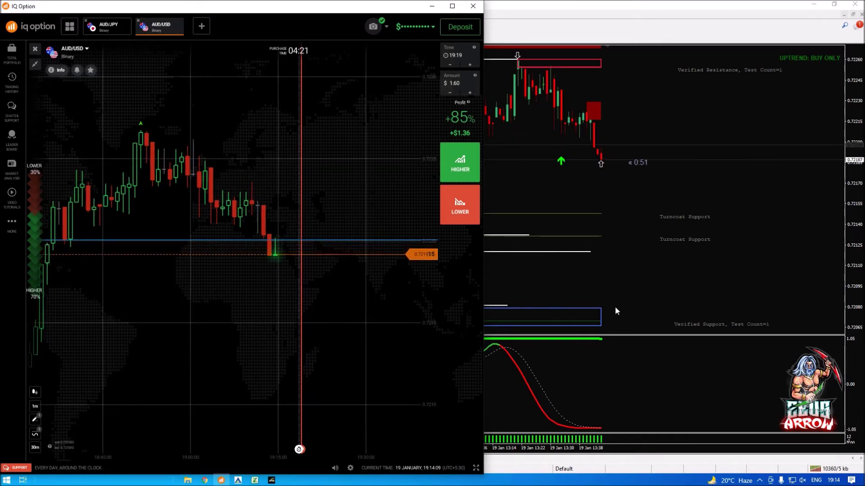
scroll(280, 369, down, 3)
scroll(281, 371, down, 3)
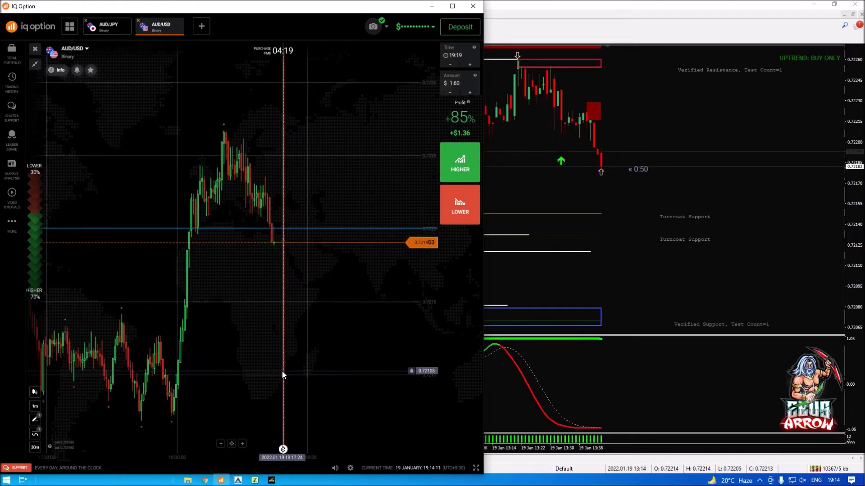
click(596, 266)
click(270, 306)
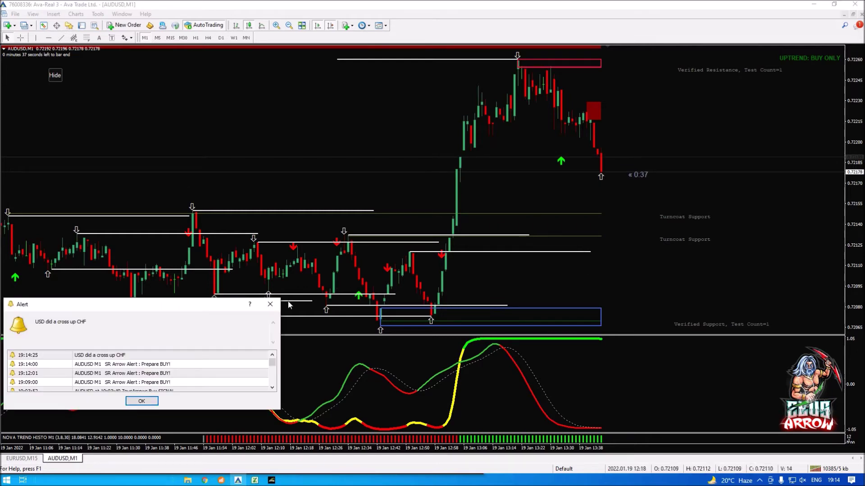
click(274, 305)
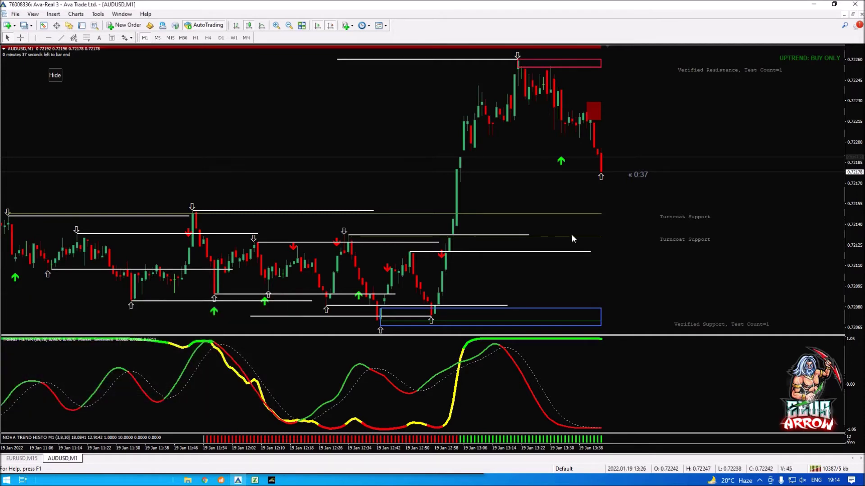
click(222, 481)
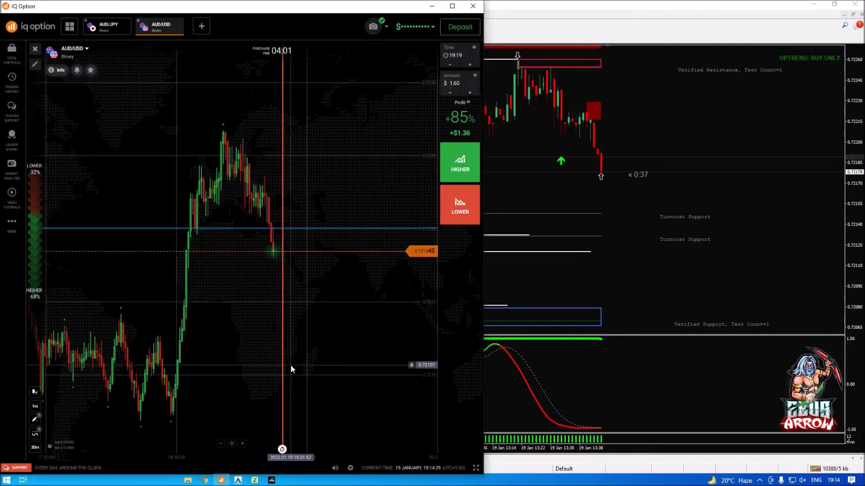
scroll(205, 301, down, 3)
scroll(235, 290, down, 3)
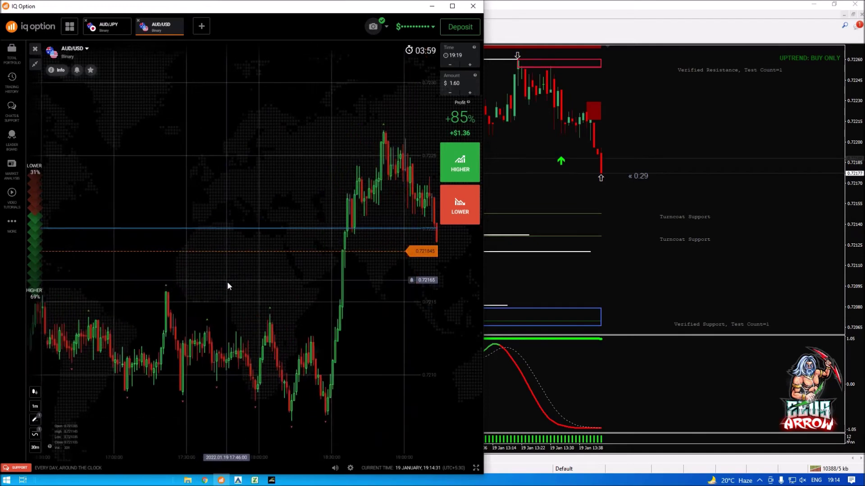
scroll(257, 284, down, 3)
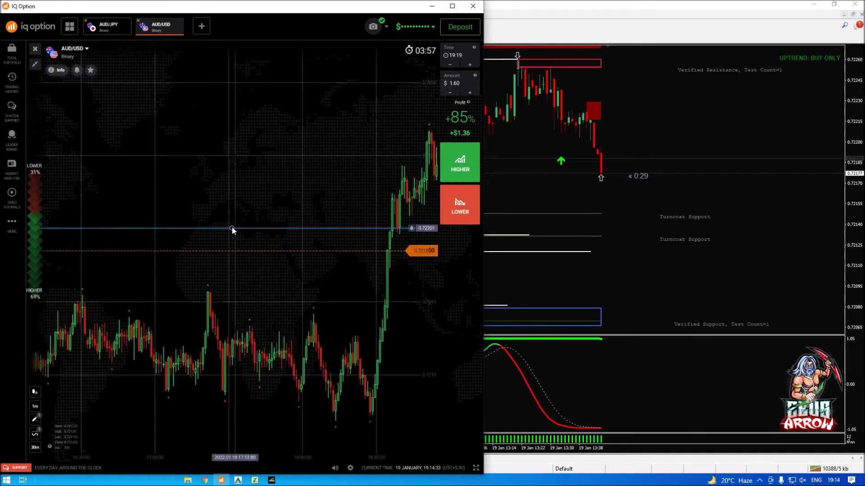
Move the existing blue price line lower and shift the chart to leave room after the latest candle.
drag(271, 232, 226, 295)
click(244, 257)
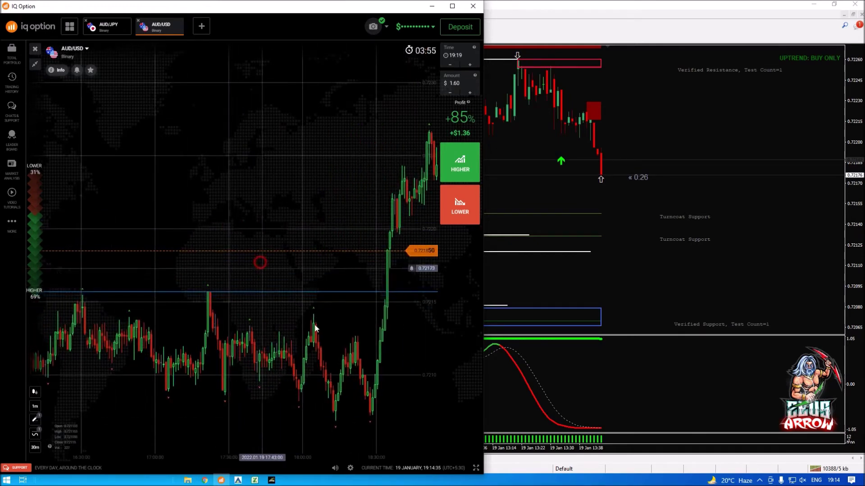
scroll(305, 172, up, 3)
scroll(216, 205, up, 3)
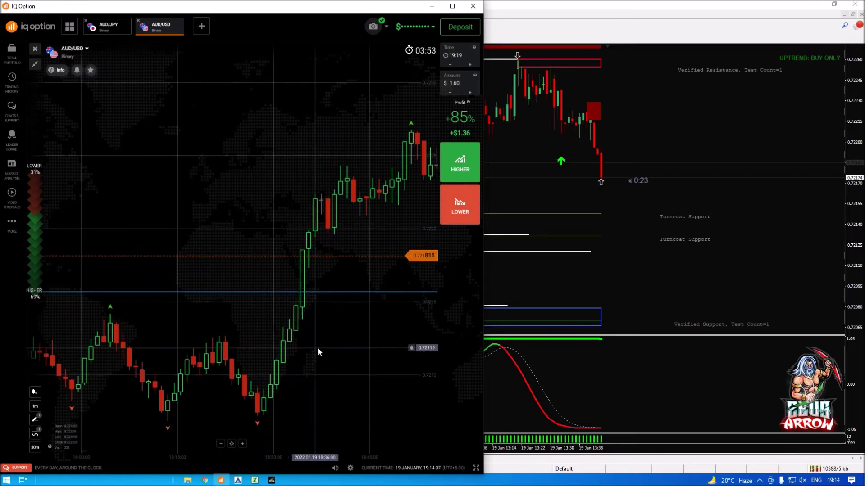
scroll(318, 348, down, 3)
scroll(267, 331, down, 3)
mouse_move(266, 331)
mouse_down()
mouse_move(285, 339)
mouse_move(236, 338)
mouse_up()
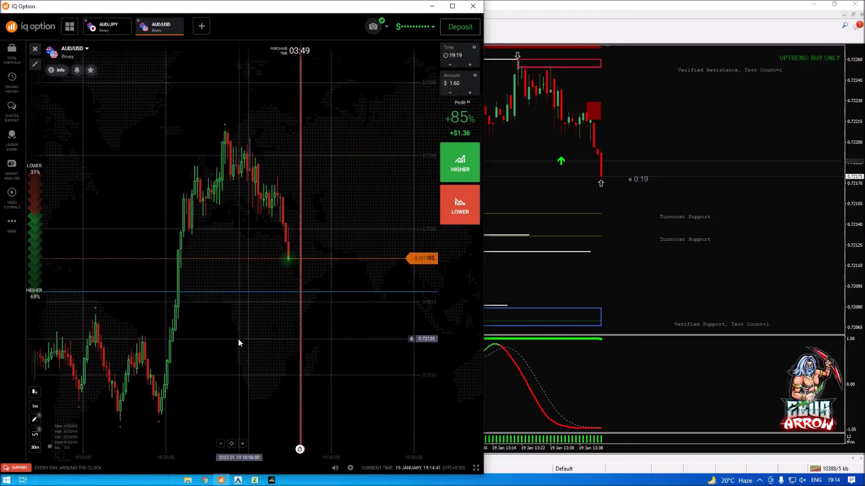
scroll(246, 335, down, 3)
scroll(246, 335, down, 1)
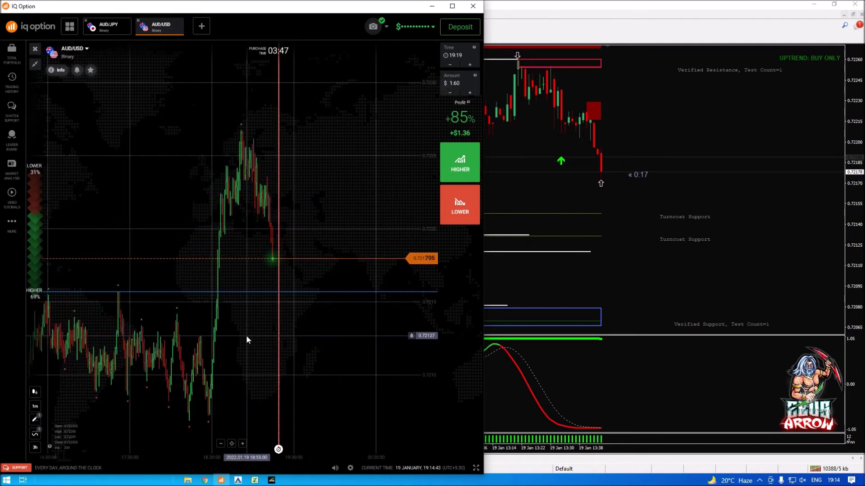
Draw horizontal lines at the lower support level and the current price.
click(37, 424)
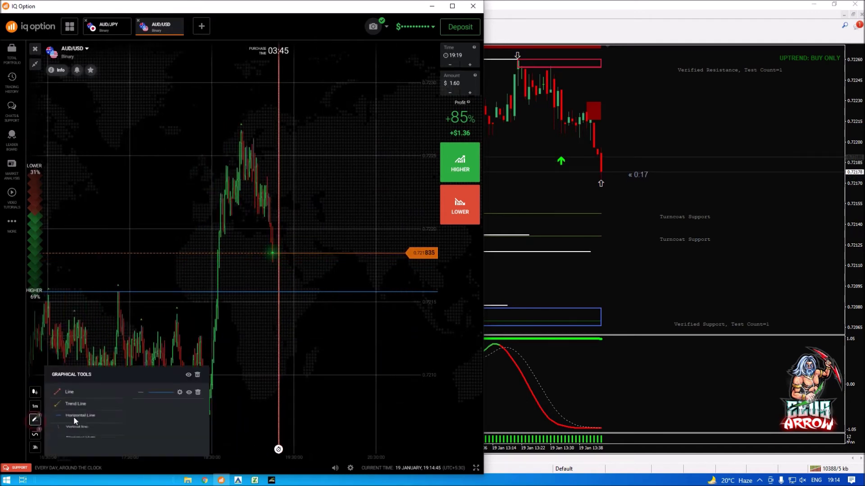
click(81, 420)
click(191, 307)
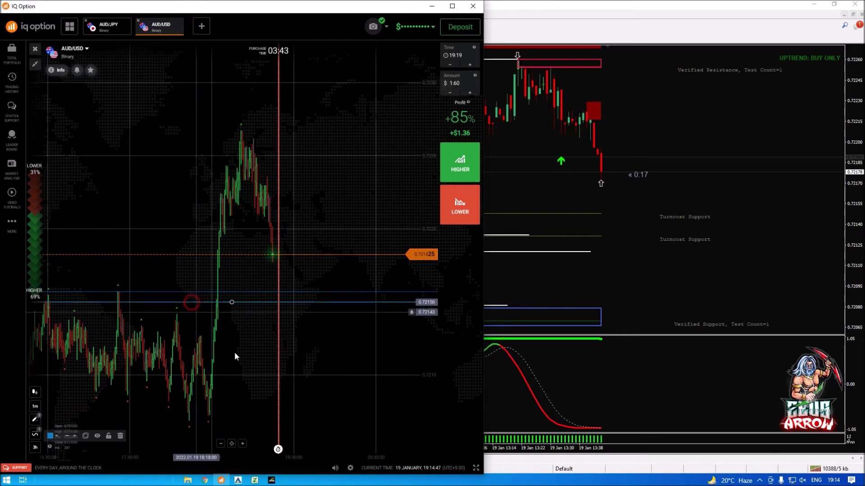
scroll(257, 374, up, 3)
scroll(227, 375, up, 2)
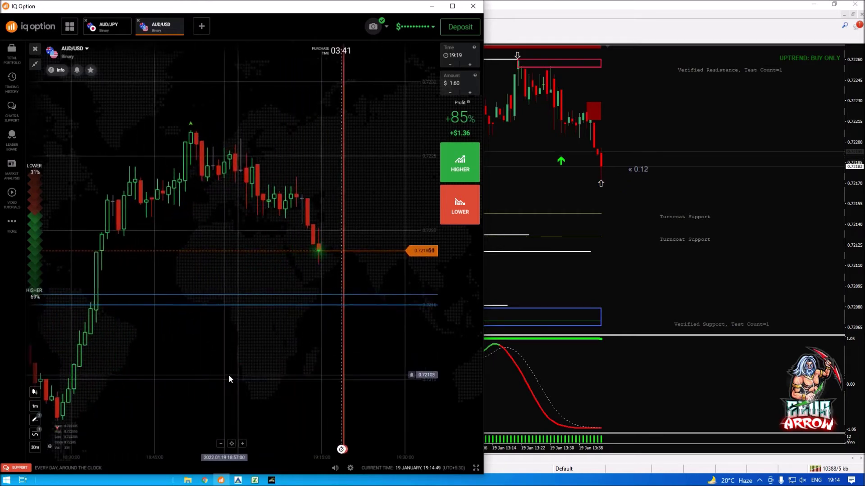
scroll(218, 369, up, 2)
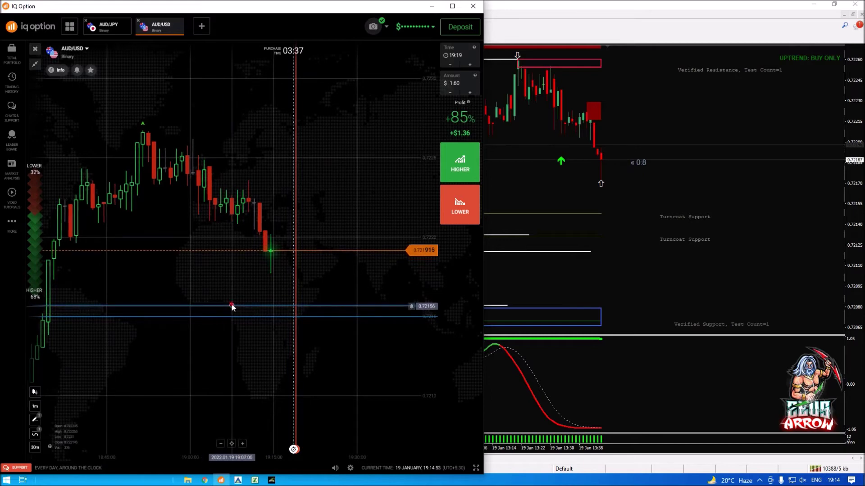
click(244, 239)
drag(245, 241, 245, 244)
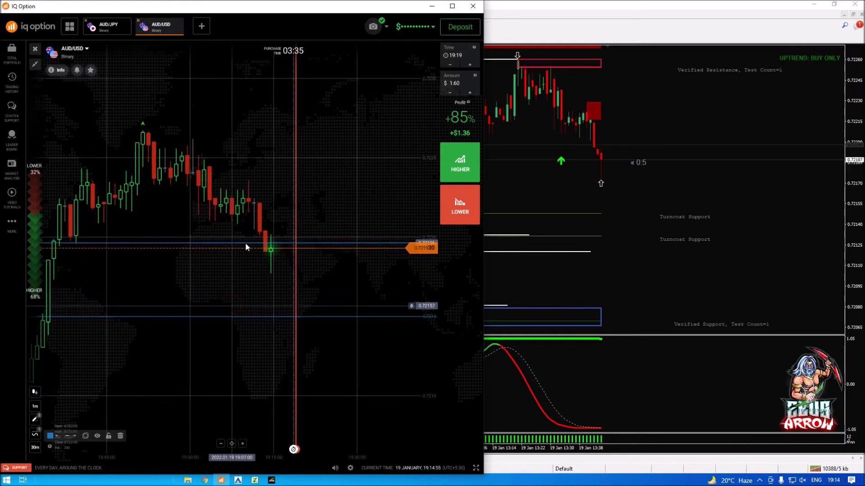
click(227, 284)
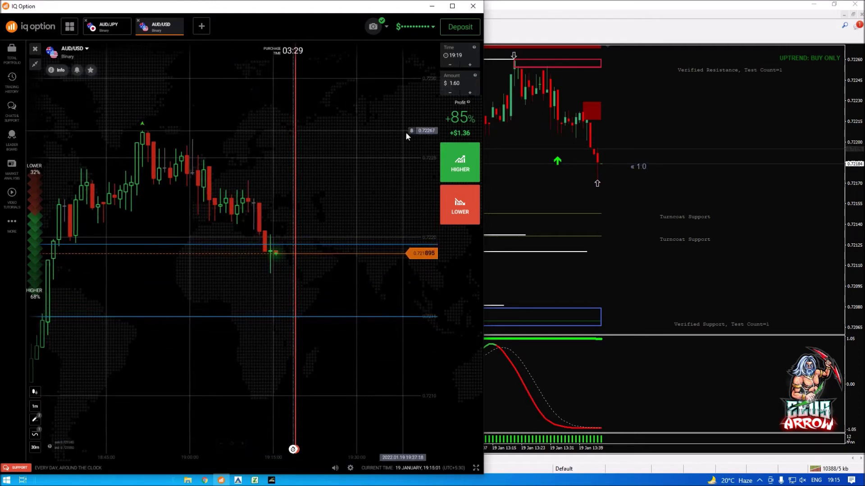
click(458, 54)
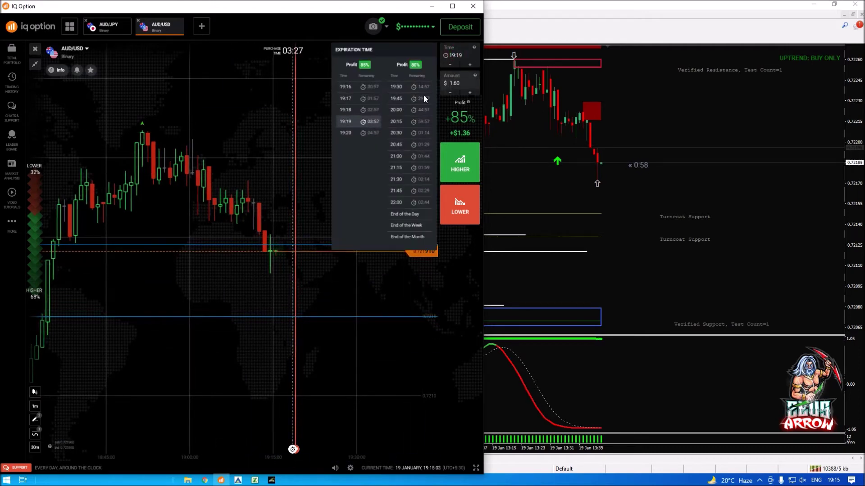
Set the expiry to 19:20, then 19:21, and place a $1.60 HIGHER trade.
click(376, 135)
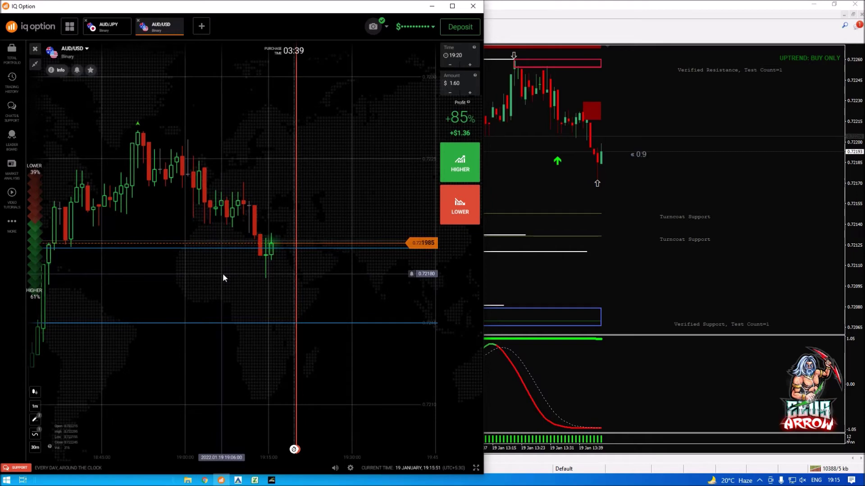
click(458, 55)
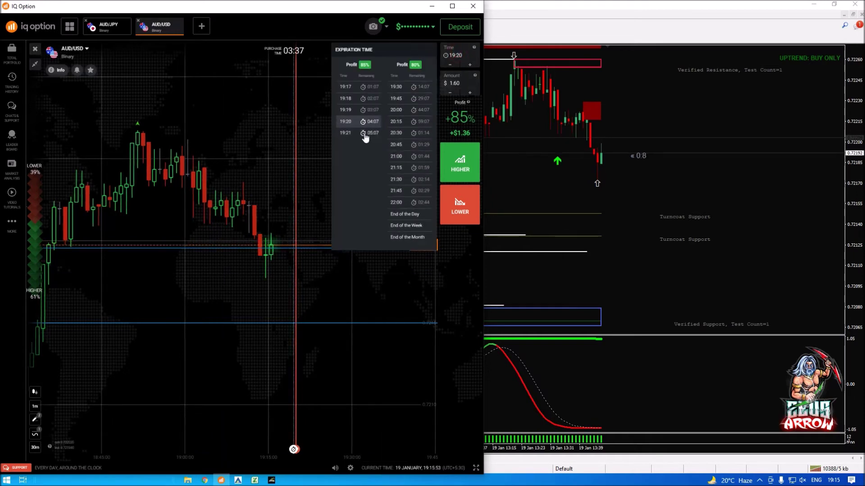
click(365, 133)
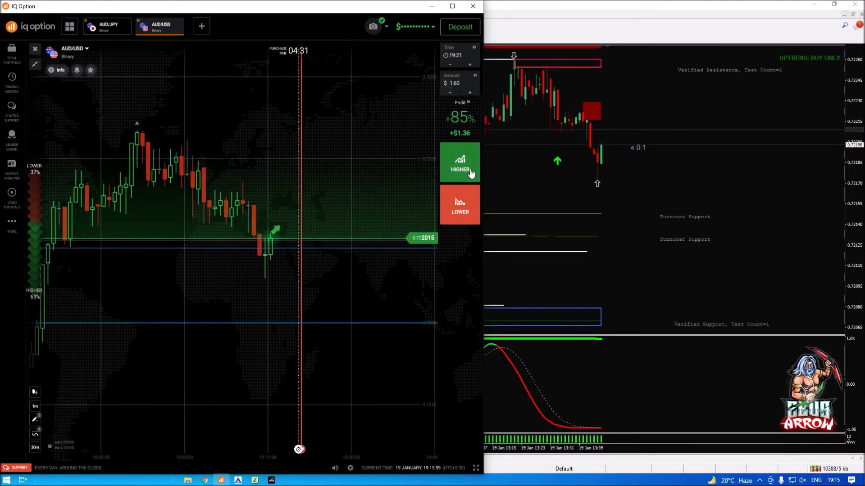
click(308, 195)
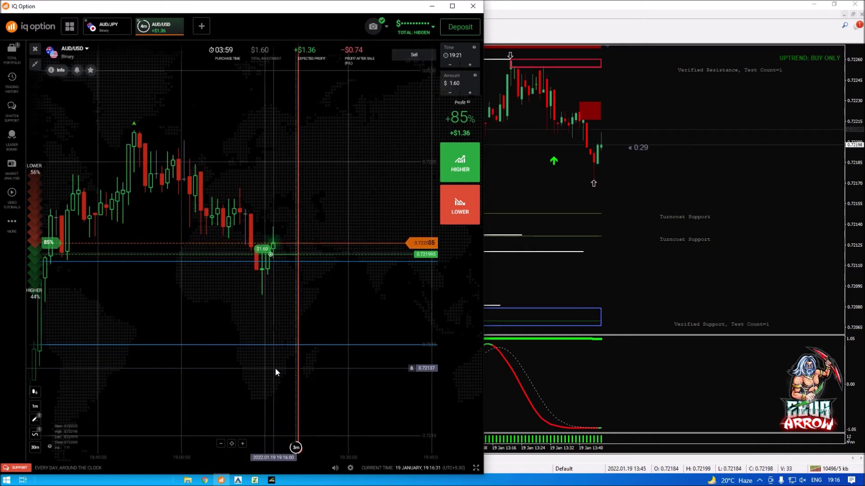
Bring the ZeusArrow Trade Manager workbook forward in Excel.
click(256, 481)
click(202, 443)
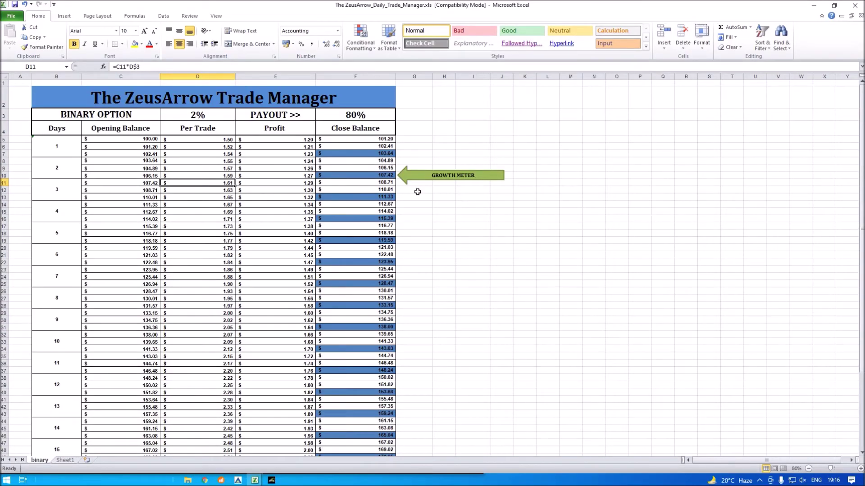
Fill the day 1 and day 2 cells green with the Fill Color dropdown.
click(57, 168)
click(52, 145)
click(56, 169)
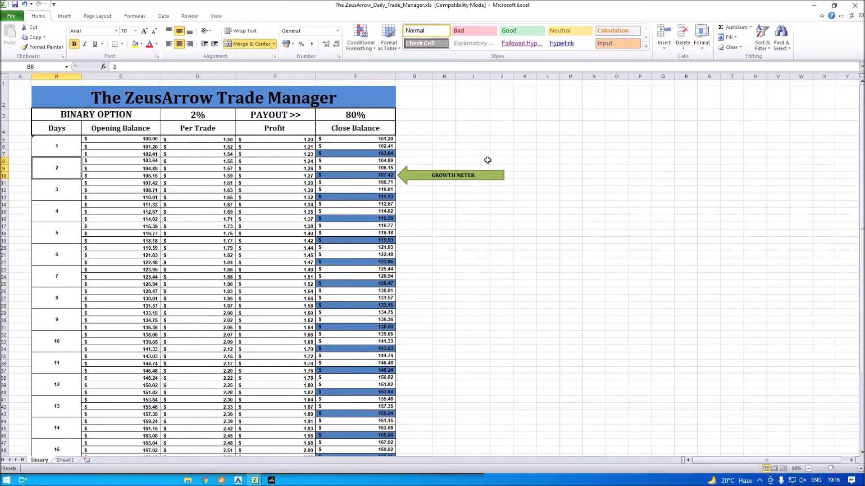
click(39, 147)
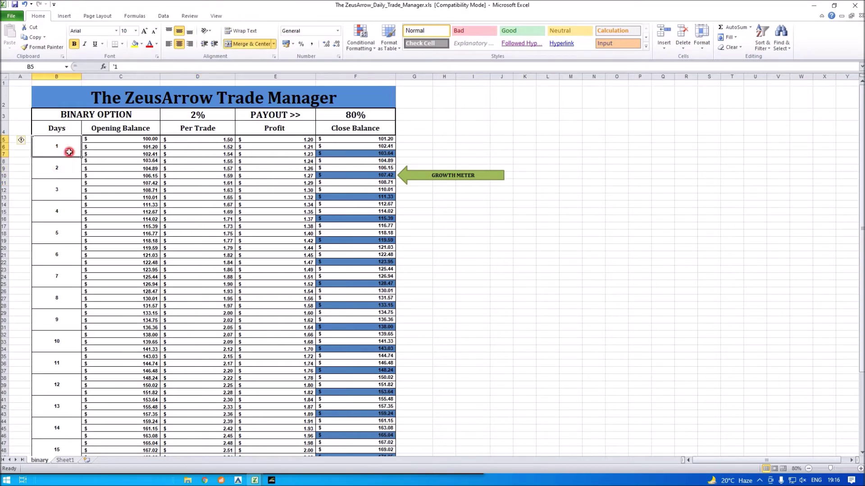
click(154, 43)
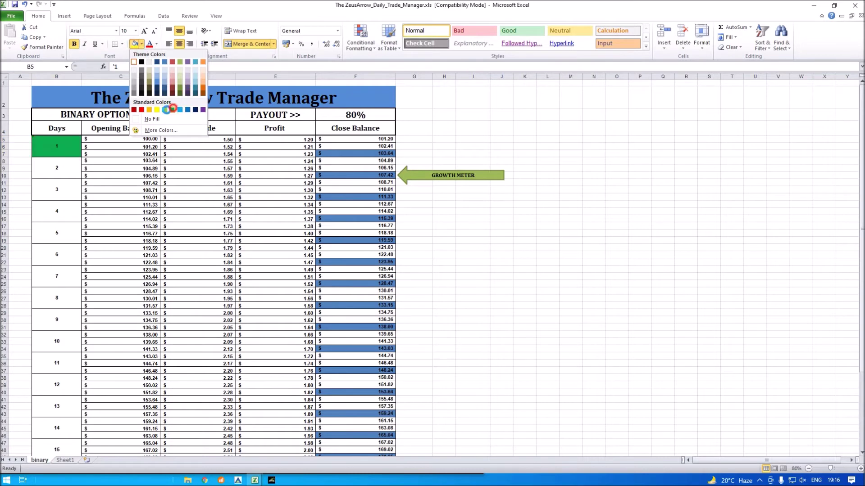
click(168, 110)
click(57, 168)
click(136, 44)
click(547, 291)
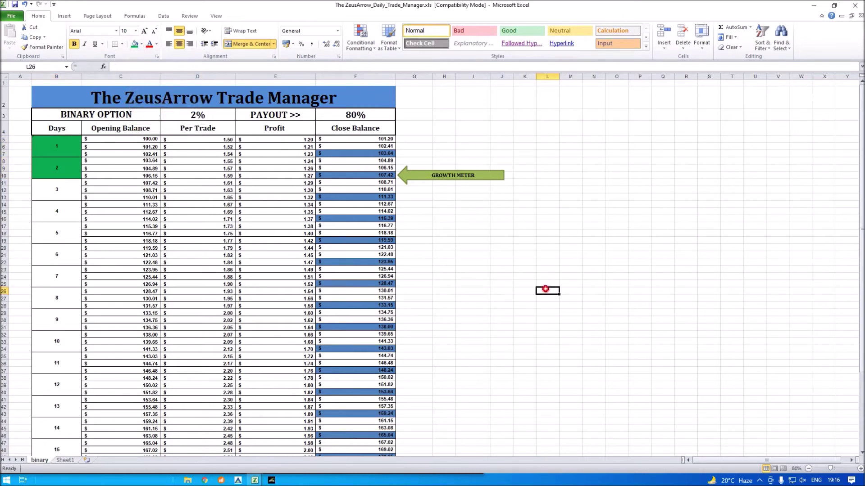
Inspect the close balance formulas in F13 and F64, through day 20's $204.56 balance.
click(56, 190)
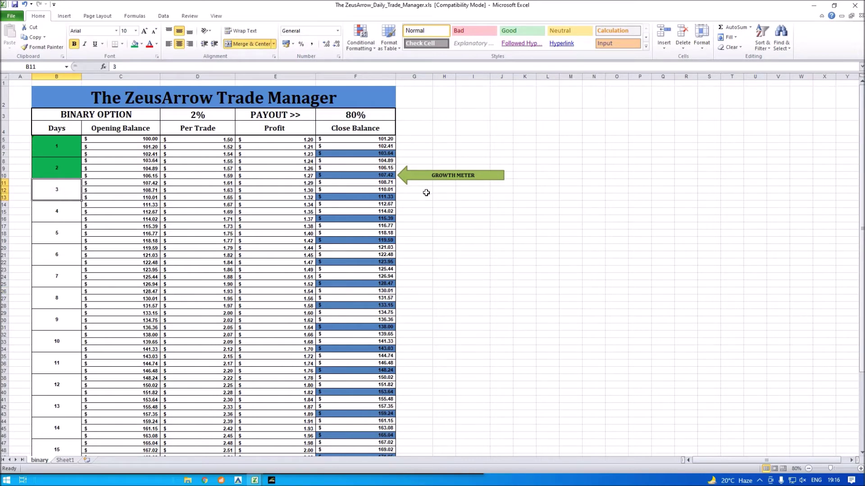
click(379, 197)
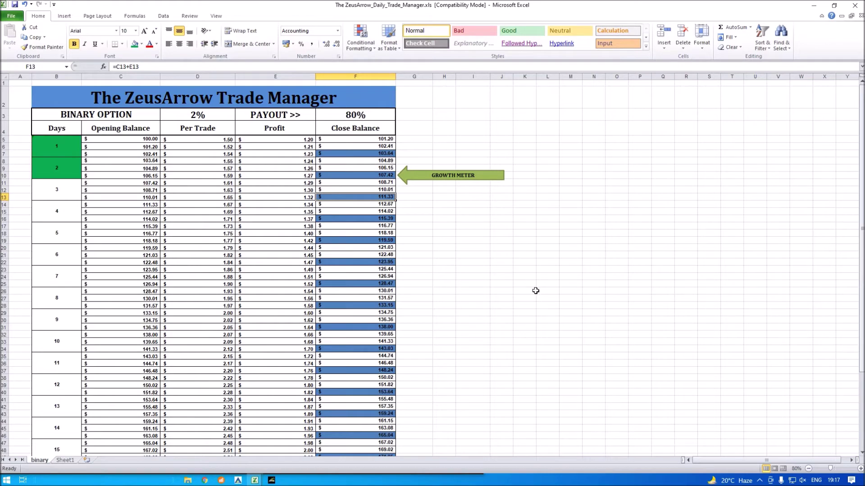
scroll(534, 318, down, 7)
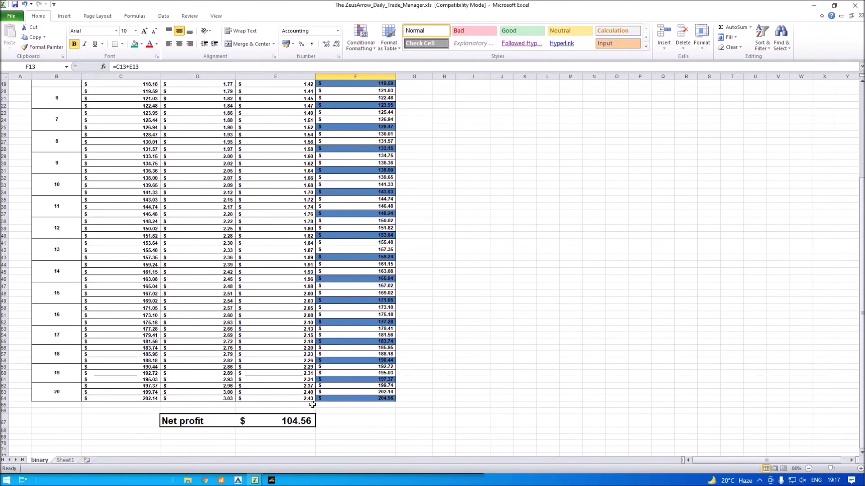
click(364, 399)
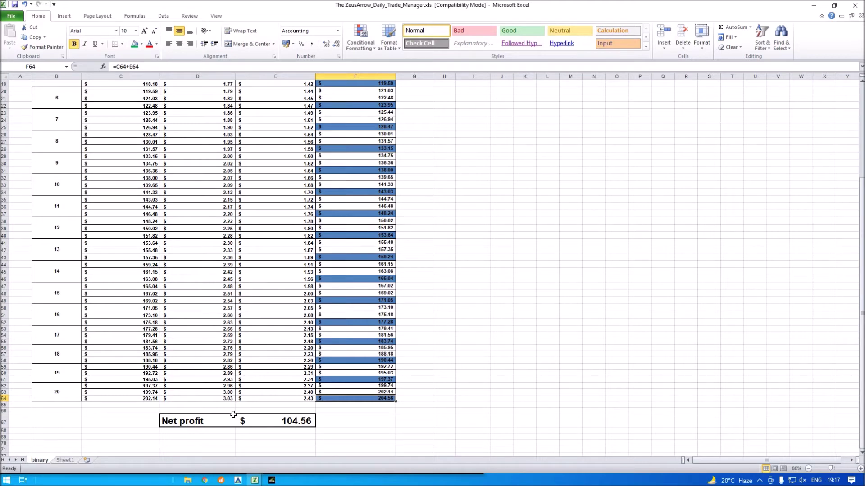
click(56, 389)
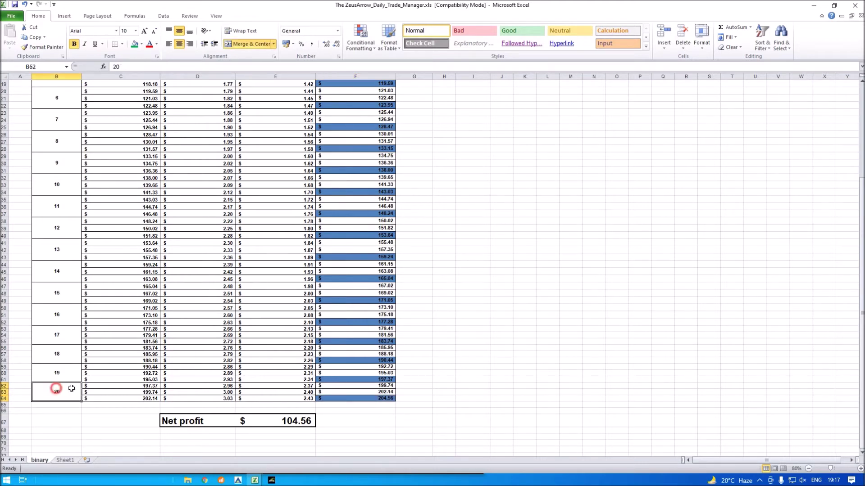
click(384, 399)
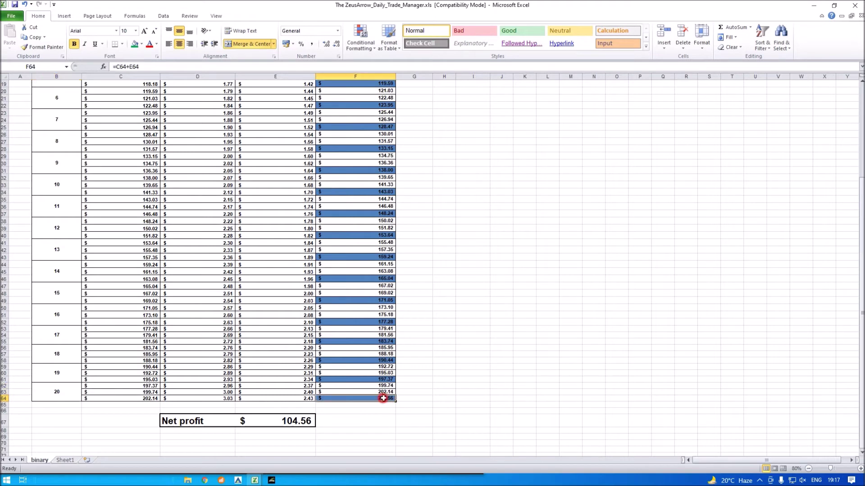
scroll(482, 395, up, 10)
Try a $417 opening balance in C5, checking the F64 closing balance and $436.03 net profit.
click(148, 140)
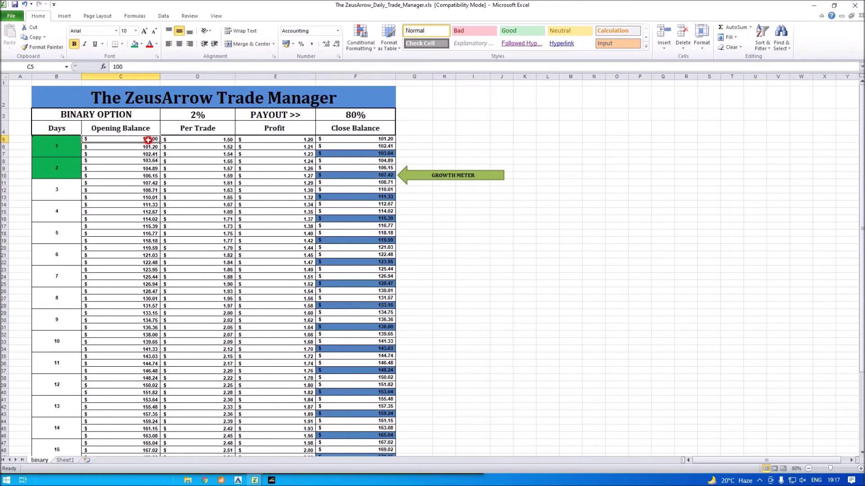
double_click(118, 66)
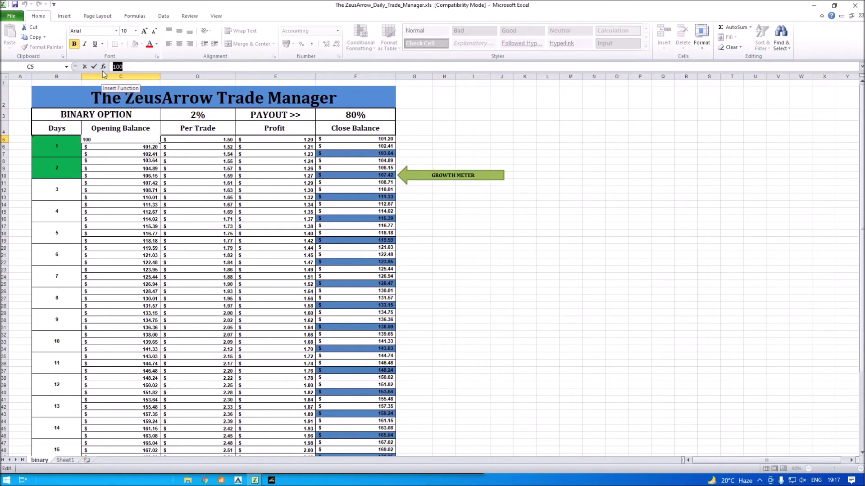
text(204)
key(Return)
click(515, 203)
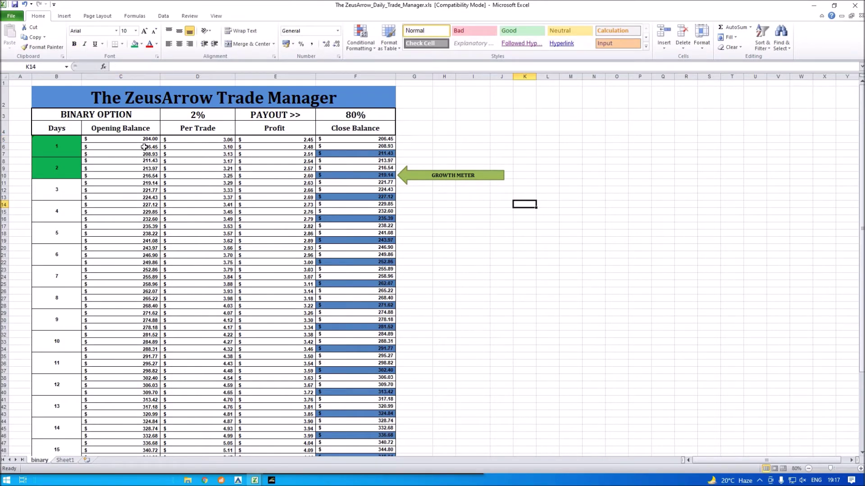
scroll(162, 270, down, 4)
scroll(167, 322, down, 4)
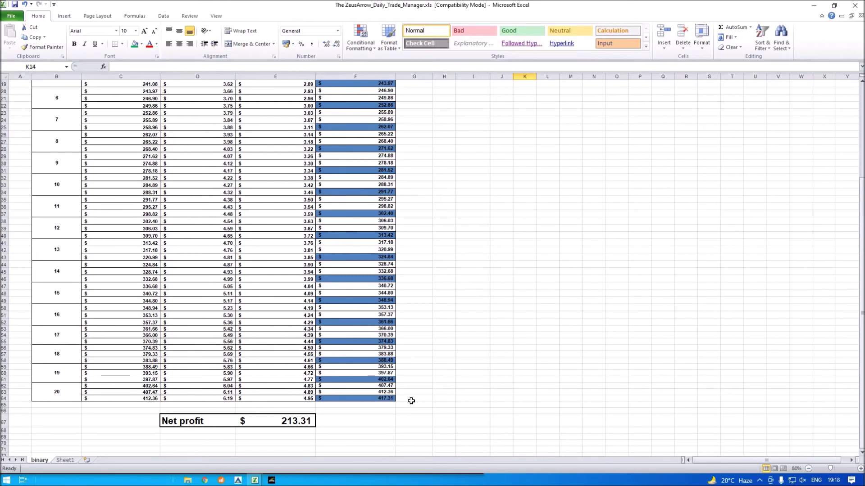
click(391, 400)
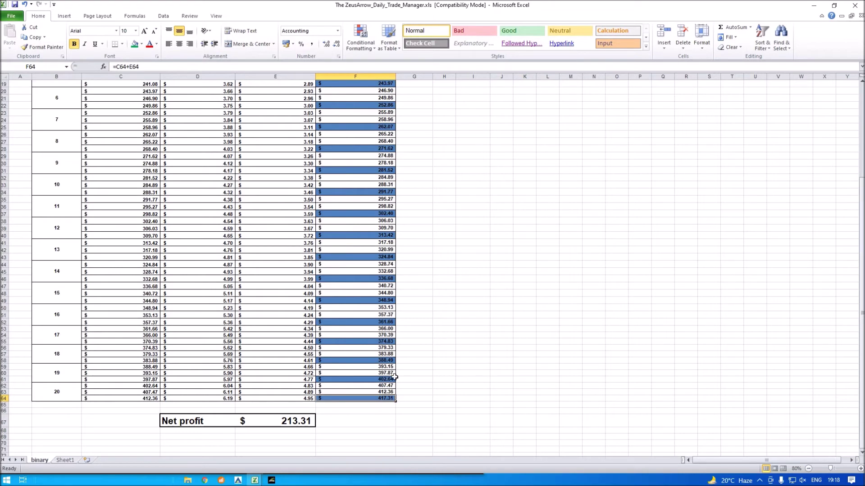
scroll(466, 372, up, 8)
click(146, 140)
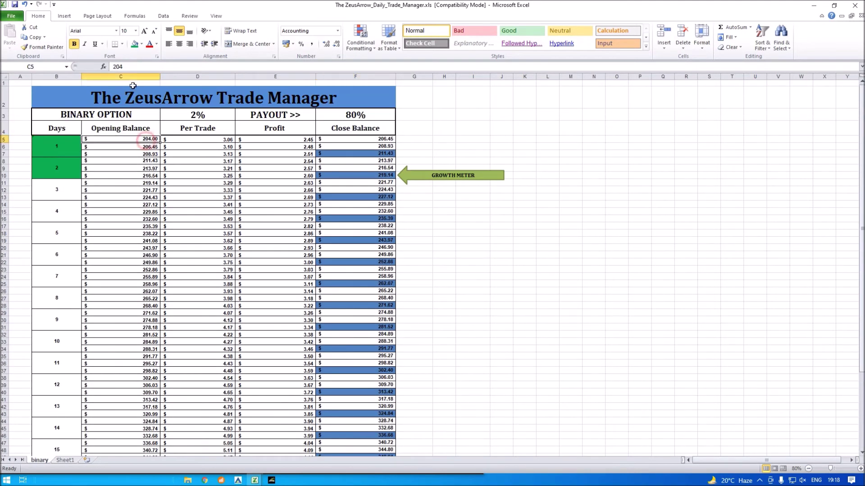
double_click(146, 139)
drag(126, 67, 113, 66)
text(435)
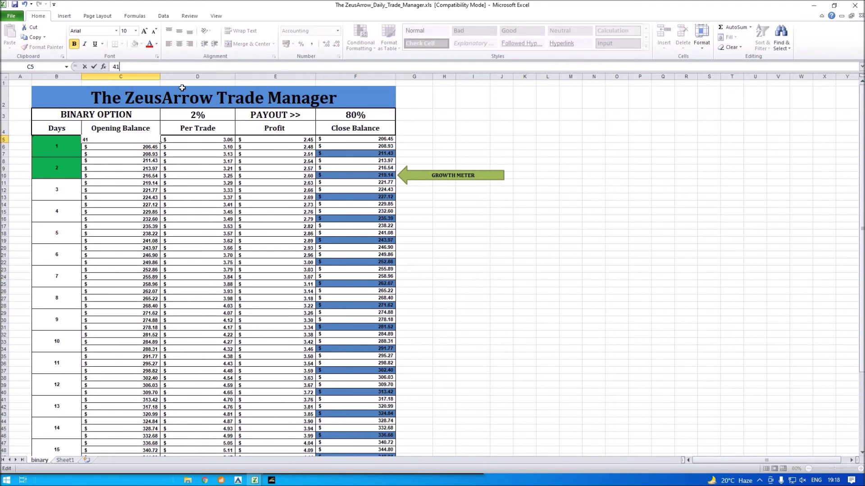
click(610, 319)
scroll(511, 335, down, 5)
scroll(511, 334, down, 4)
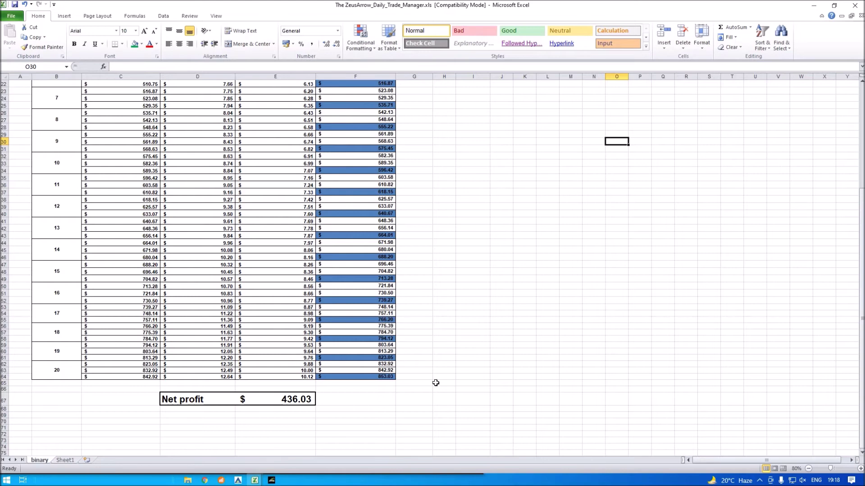
scroll(436, 384, up, 5)
scroll(436, 382, up, 10)
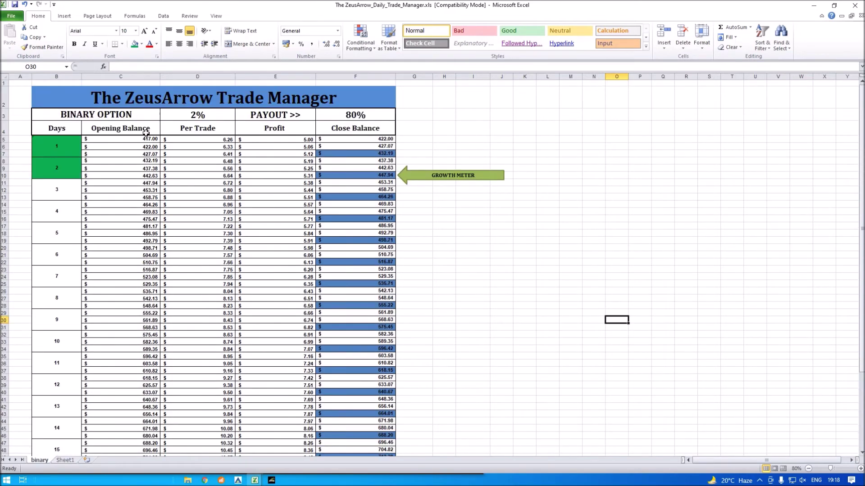
Reset the C5 opening balance back to 100.
click(146, 139)
double_click(118, 66)
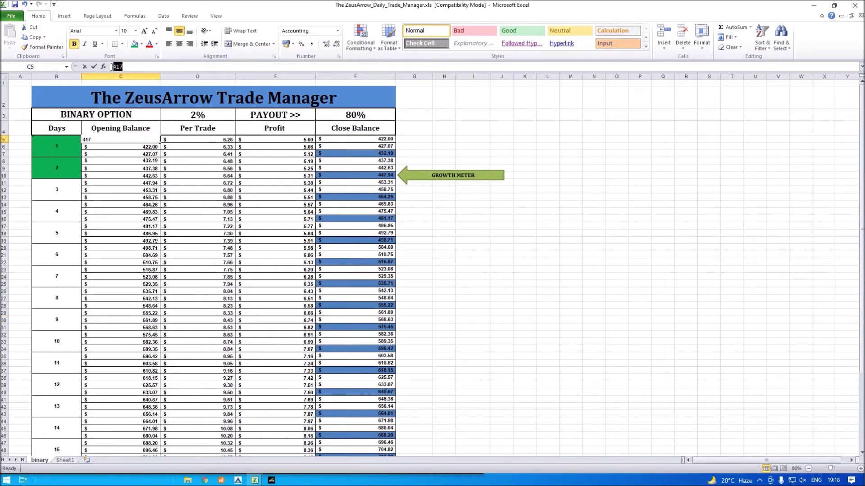
text(100)
click(492, 291)
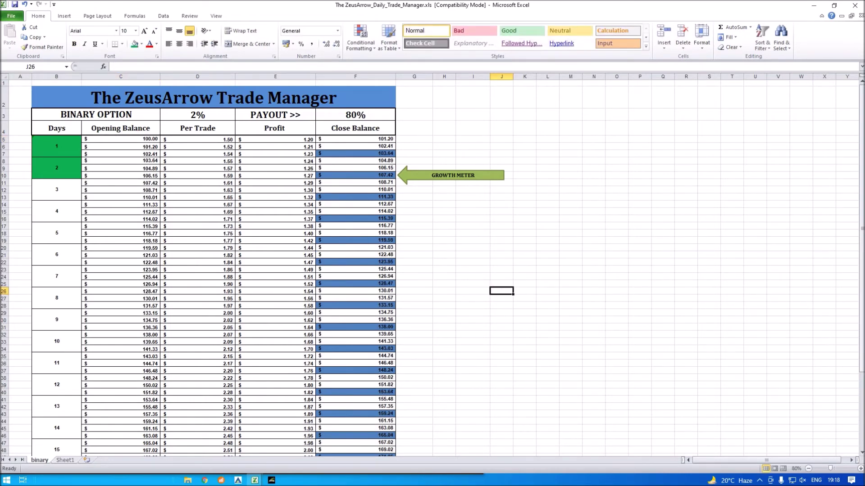
Dismiss the Prepare BUY alert, review MT4's uptrend AUDUSD M1 chart, then return to IQ Option.
click(237, 481)
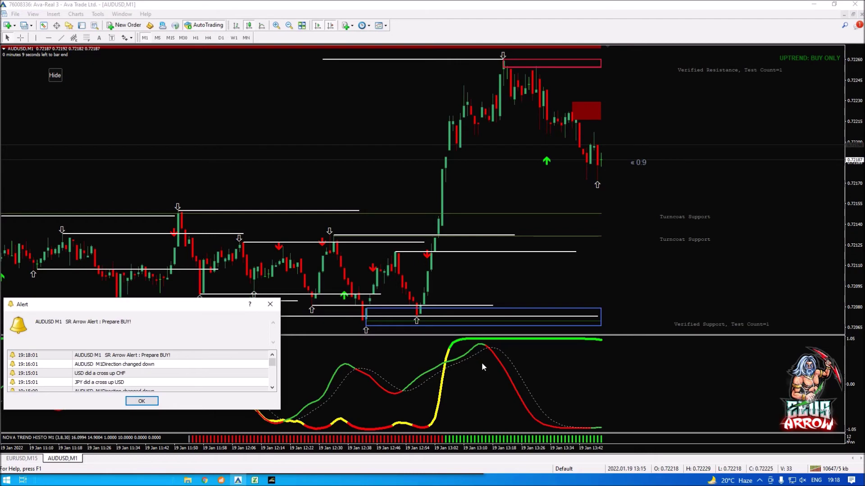
click(270, 304)
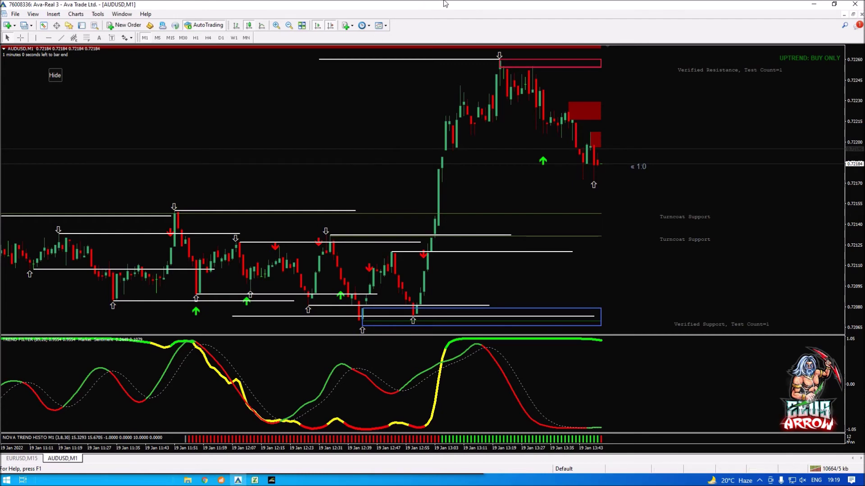
click(476, 5)
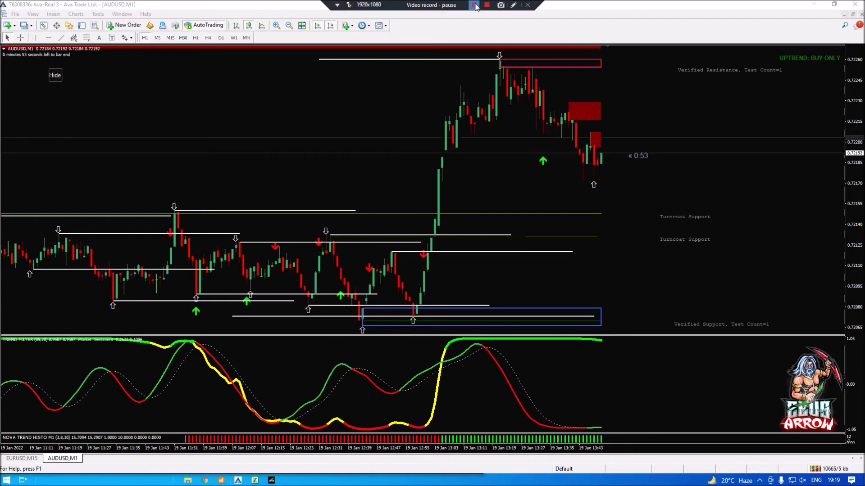
click(477, 6)
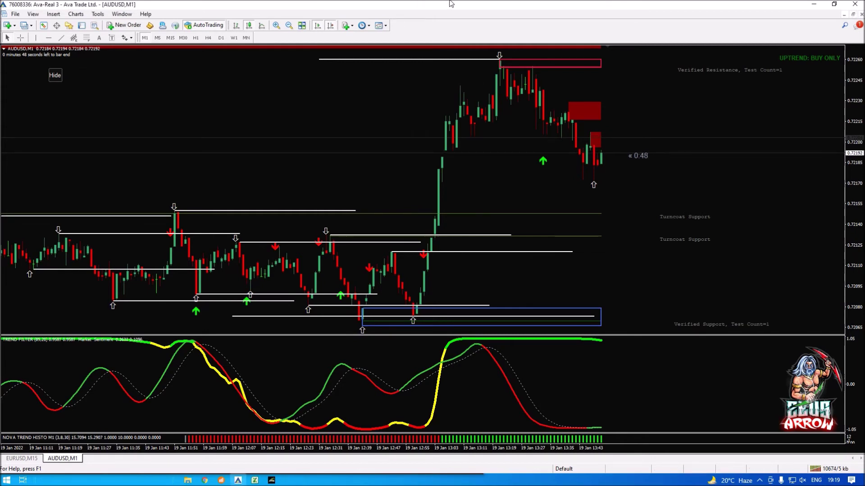
mouse_move(452, 4)
click(340, 126)
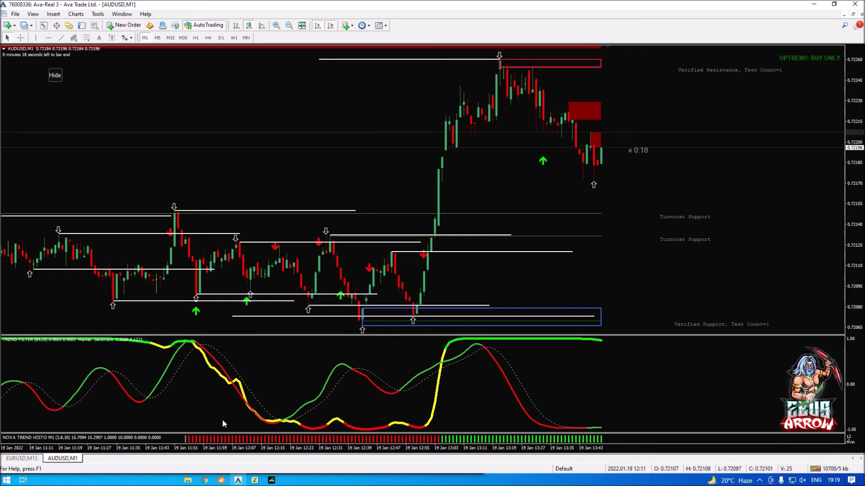
click(221, 480)
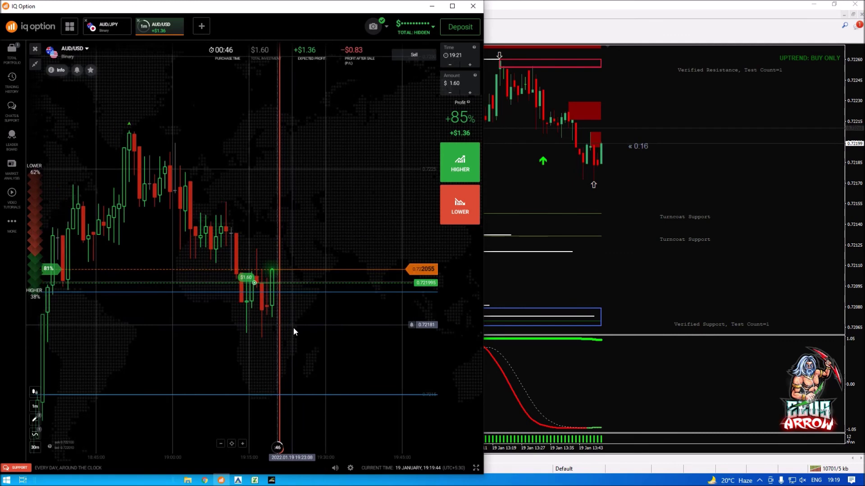
Draw a horizontal line at the AUD/USD candle highs, then switch to the ZeusArrow workbook.
drag(294, 328, 229, 384)
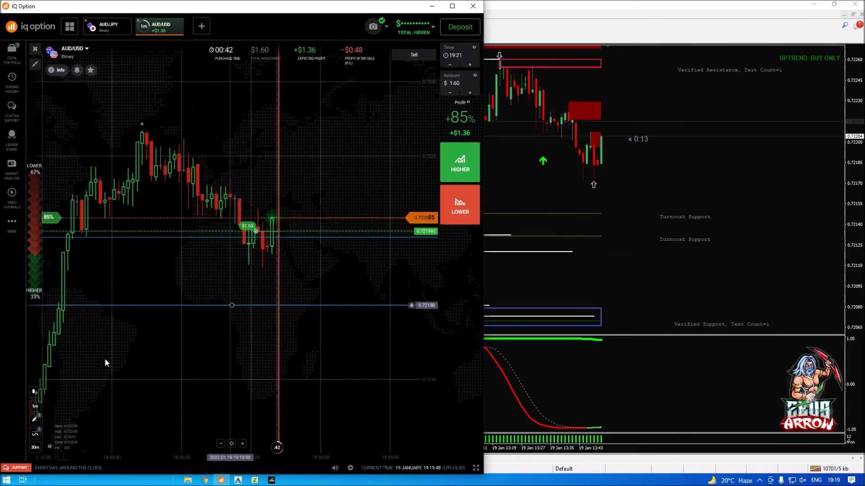
click(34, 419)
click(80, 416)
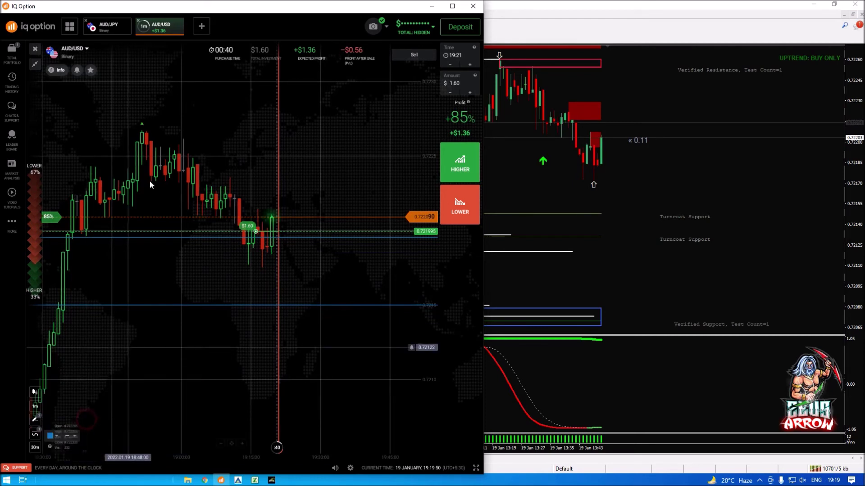
click(143, 136)
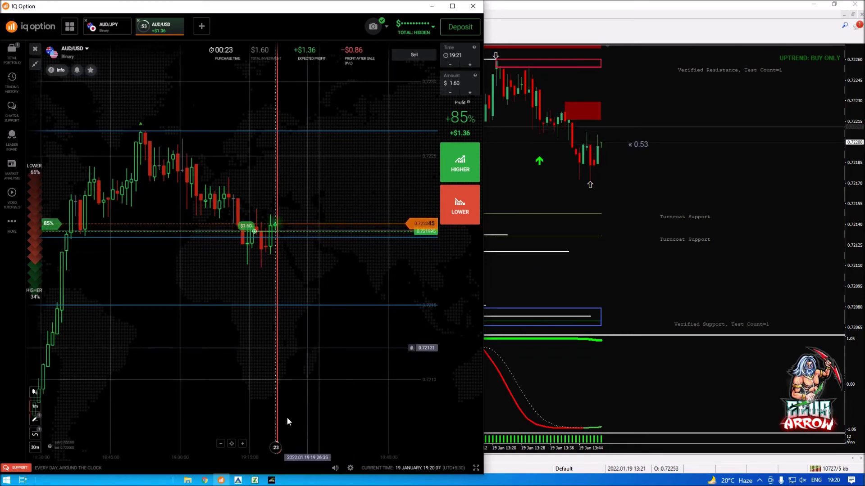
mouse_move(255, 480)
click(291, 439)
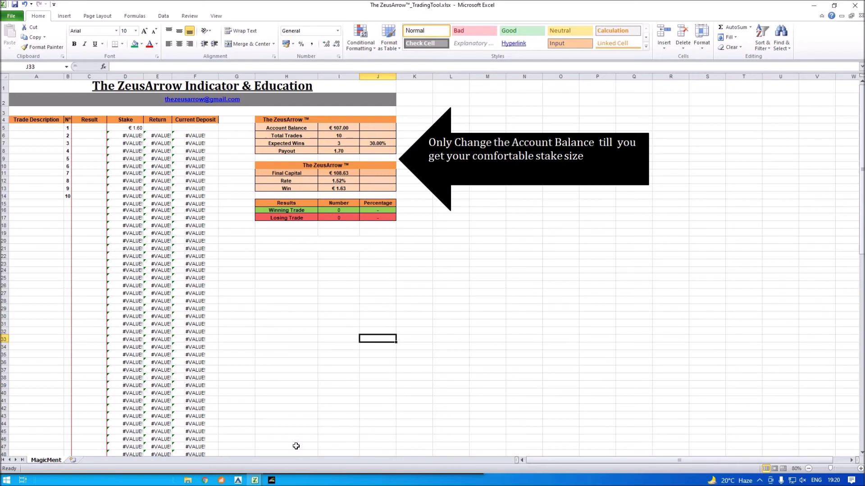
click(133, 129)
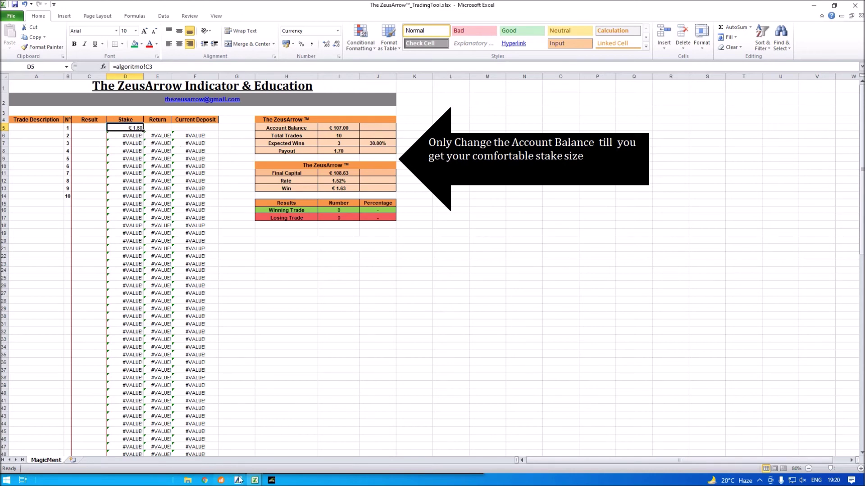
click(254, 480)
click(304, 459)
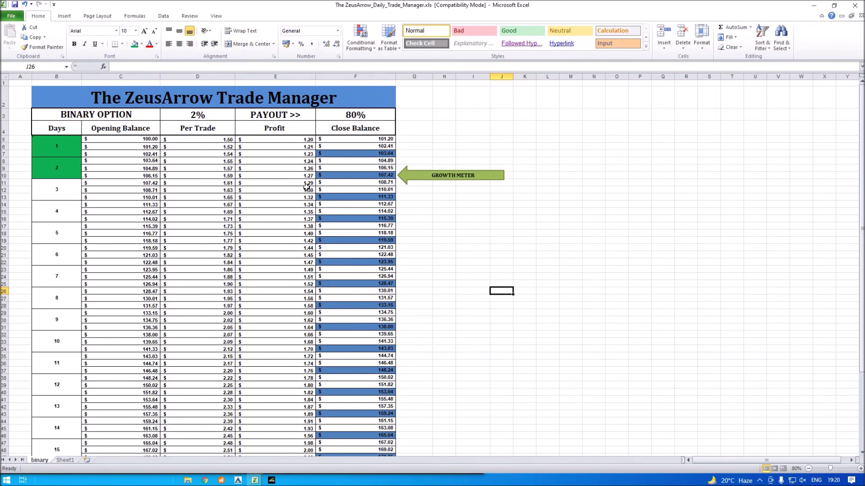
click(220, 182)
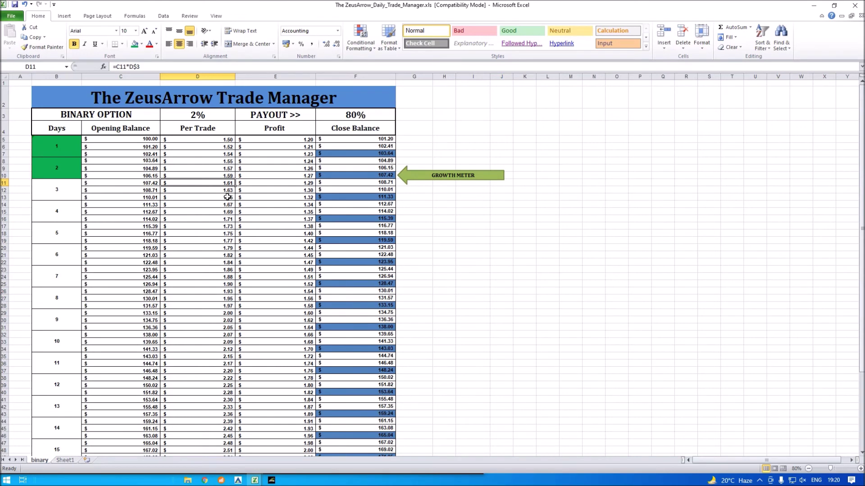
mouse_move(272, 480)
click(303, 442)
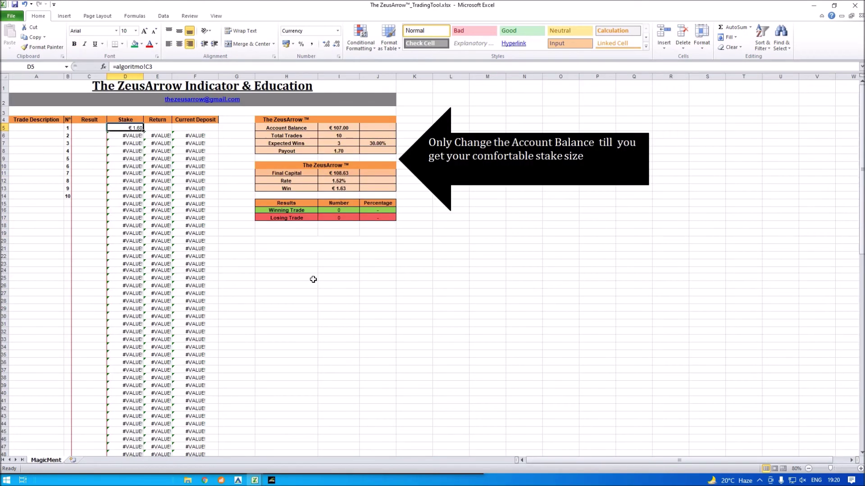
click(90, 129)
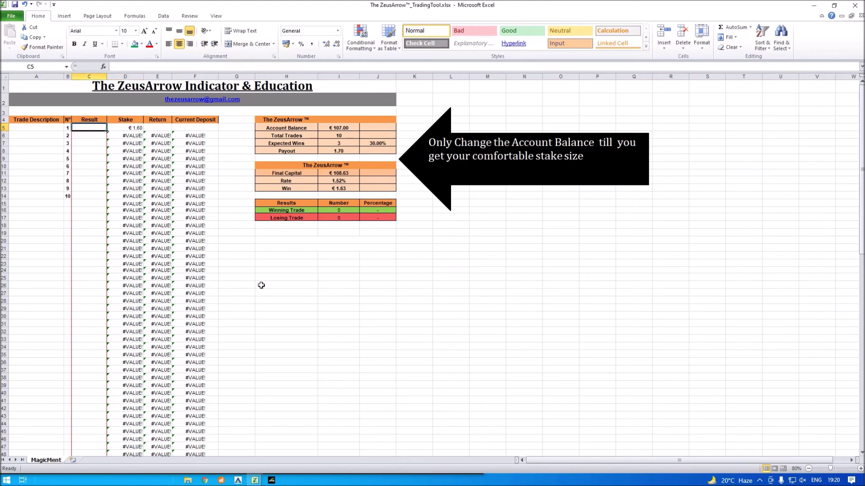
text(L)
Log trade 1 as a loss, leaving €105.40 and a €3.02 stake in D6.
key(Return)
click(131, 135)
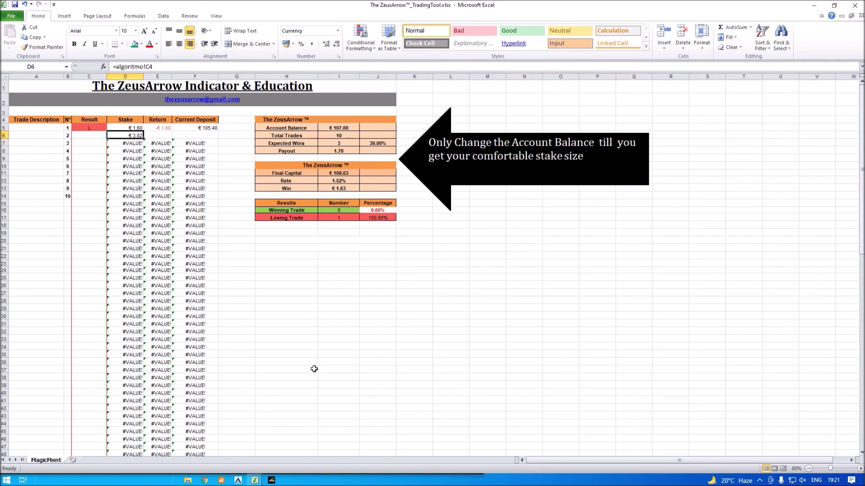
click(90, 196)
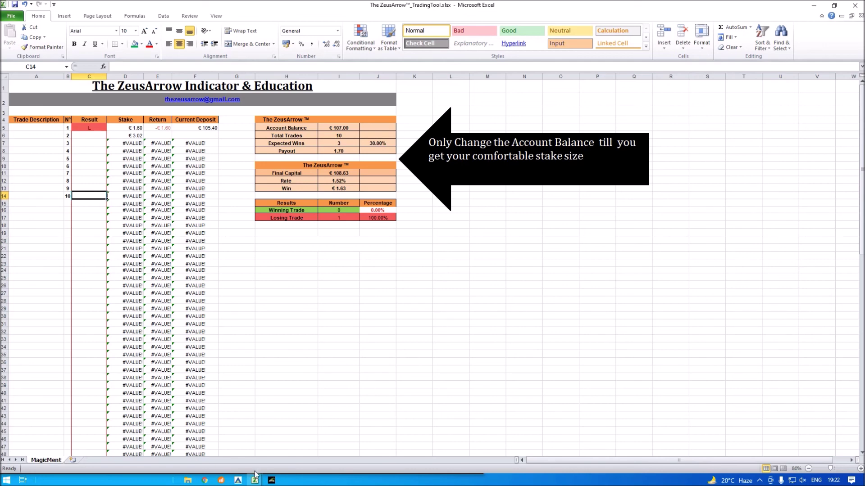
Check the +$1.36 AUD/USD result in IQ Option, then show MT4's EURUSD M15 currency-strength chart.
click(238, 480)
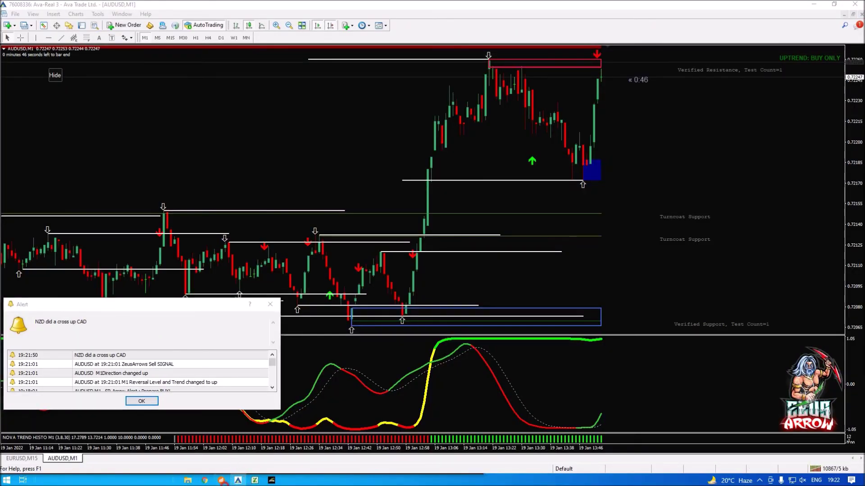
click(223, 480)
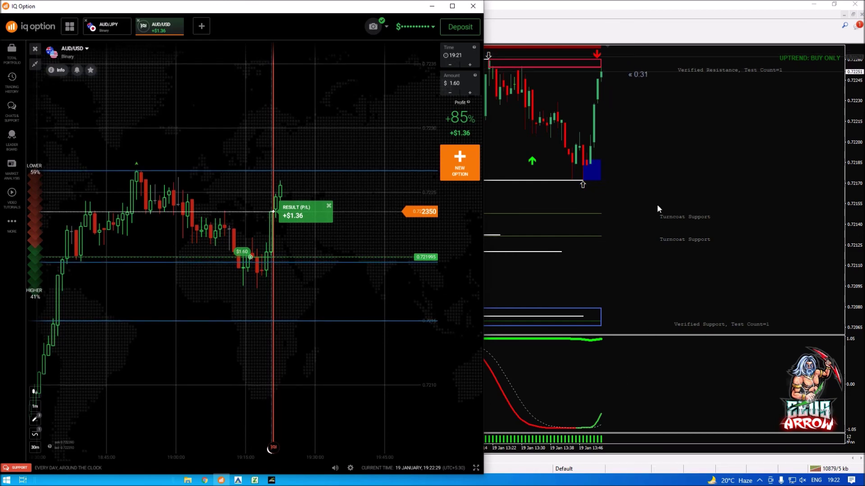
click(642, 278)
key(ctrl+Tab)
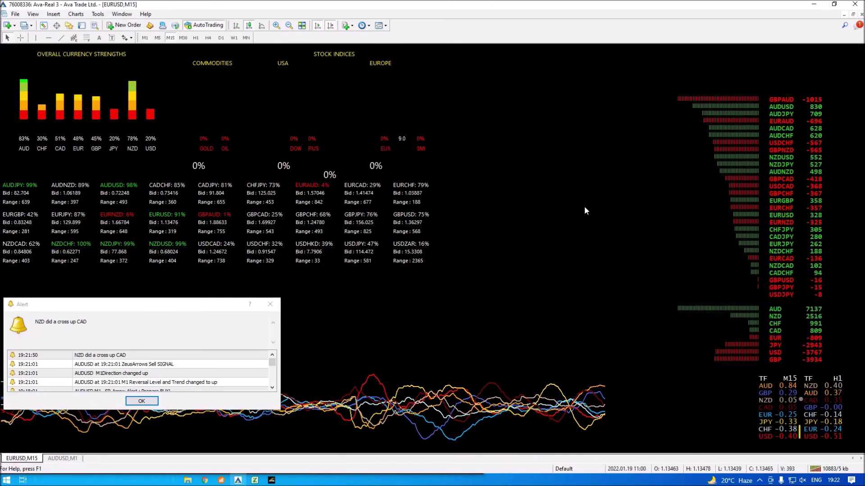
Switch MT4 back to the AUDUSD M1 chart and view IQ Option's +$1.36 result again.
click(62, 458)
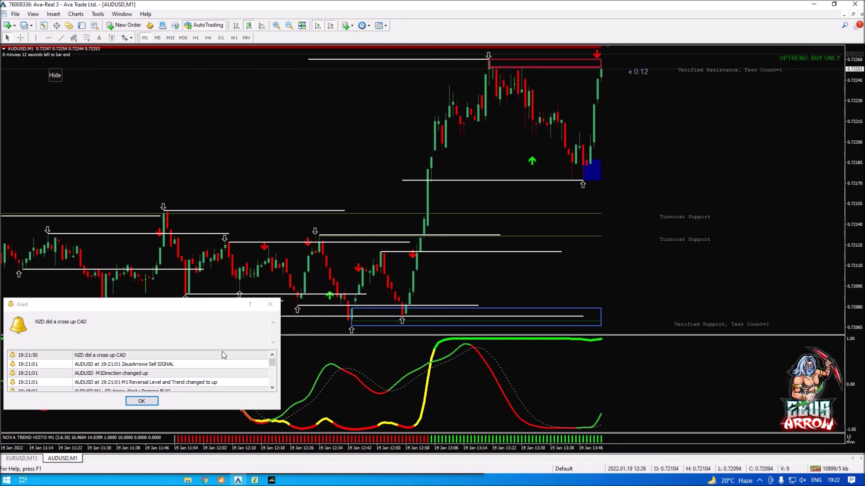
click(221, 481)
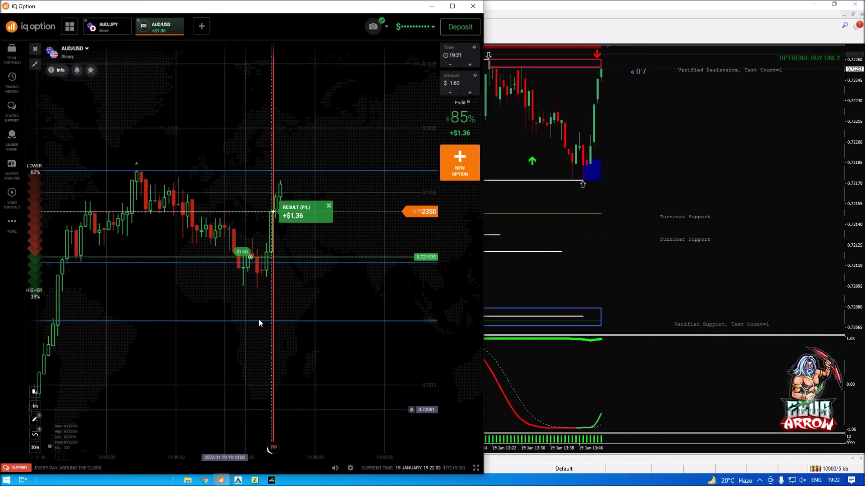